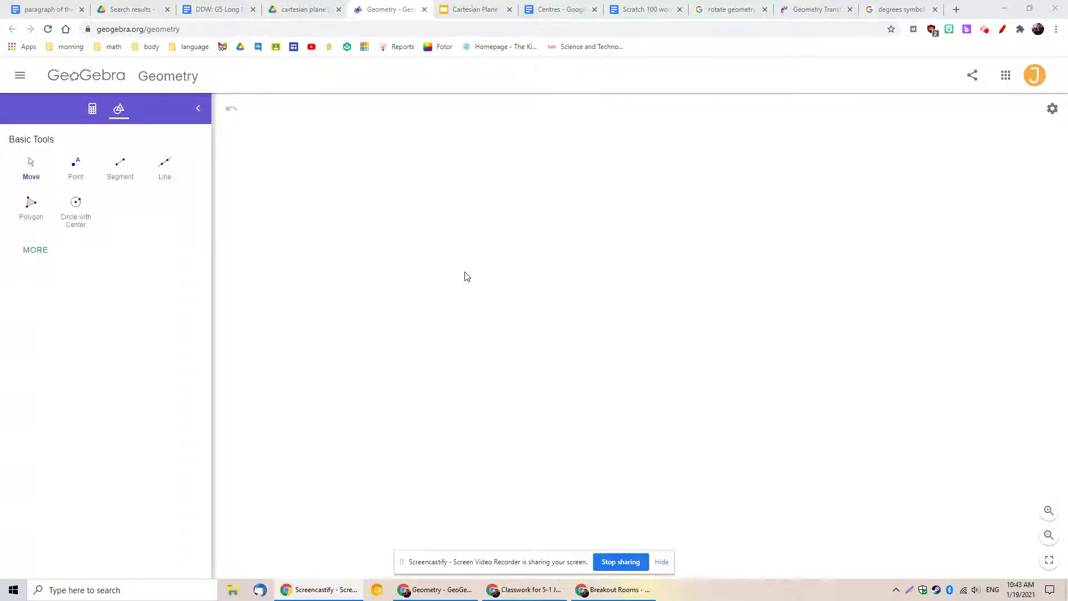
Turn on the x and y axes and major gridlines in the graphics settings
left_click(1052, 109)
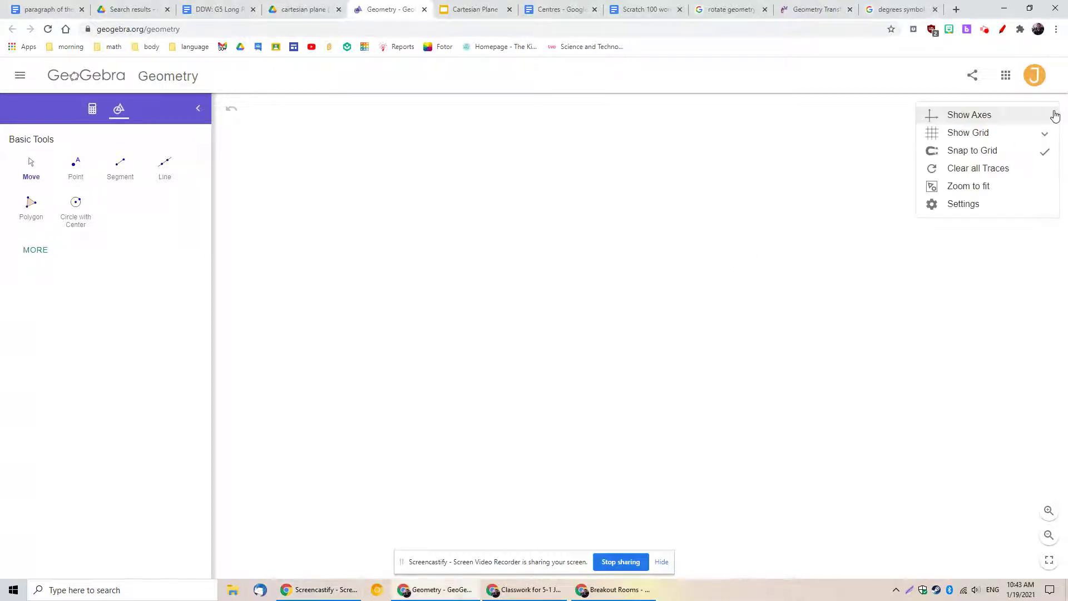
left_click(974, 119)
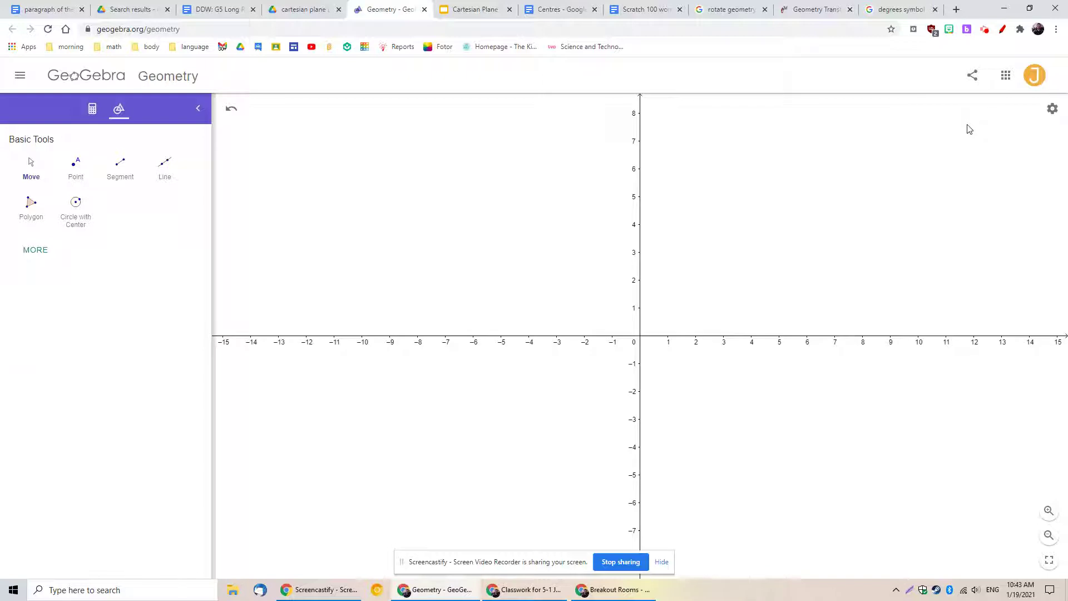
left_click(1053, 110)
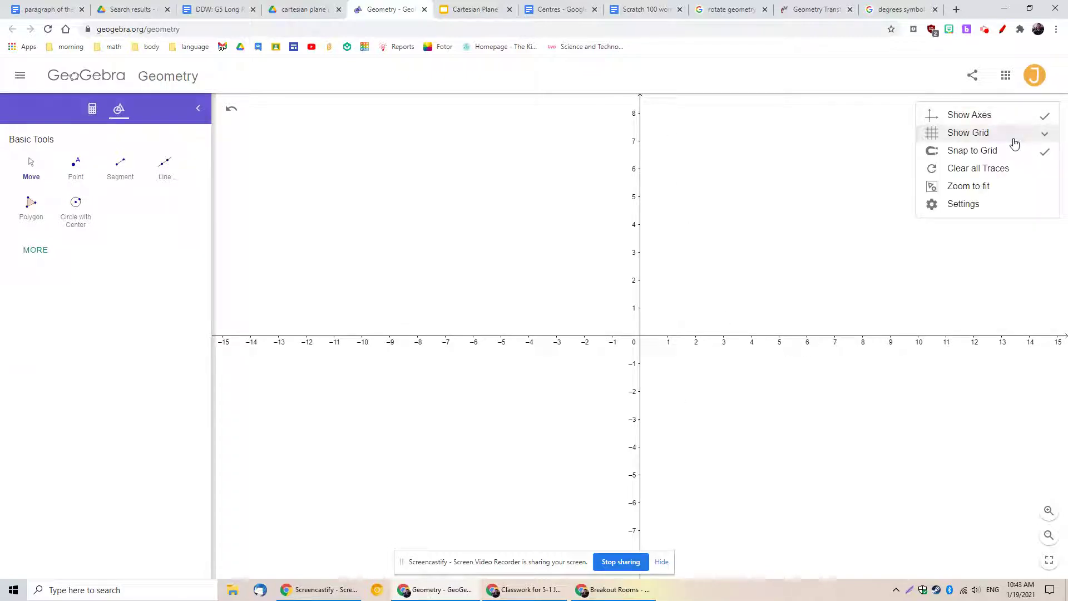
left_click(978, 140)
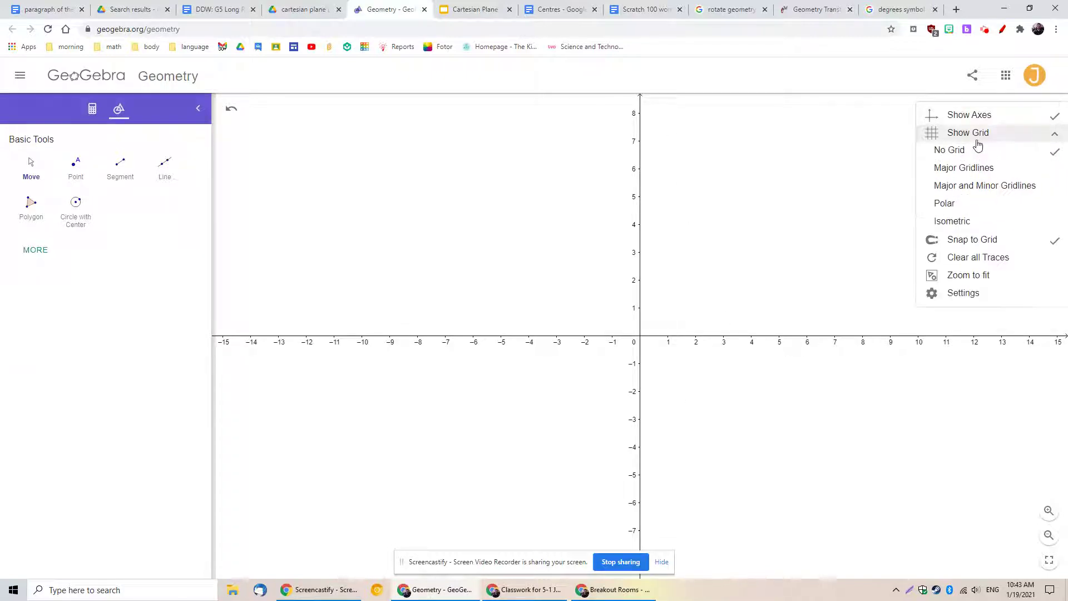
left_click(966, 173)
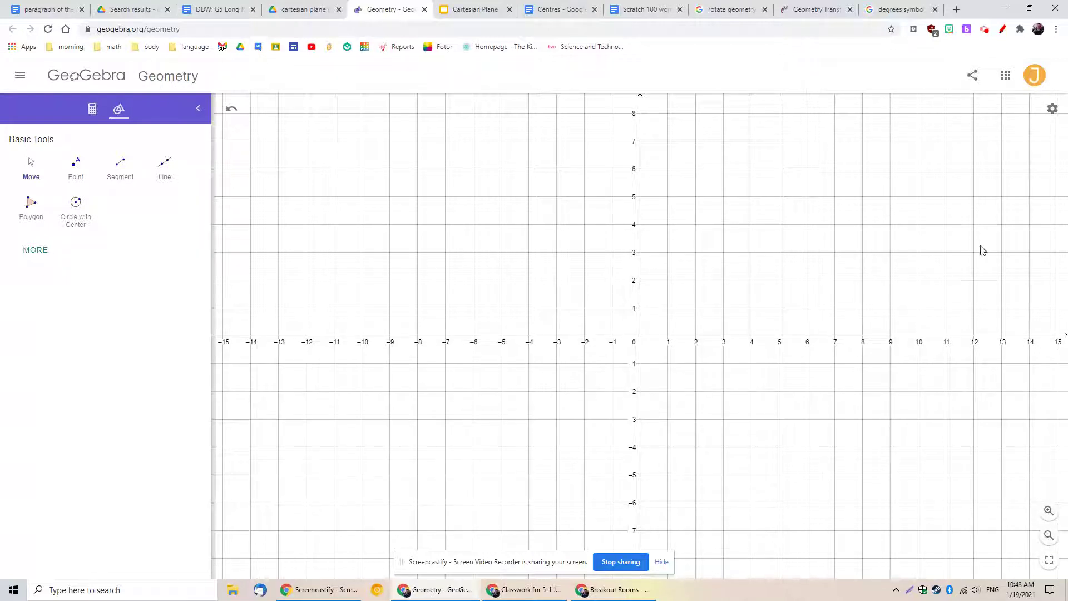
Enable snap to grid and pan the canvas so the first quadrant is centred
left_click(1051, 111)
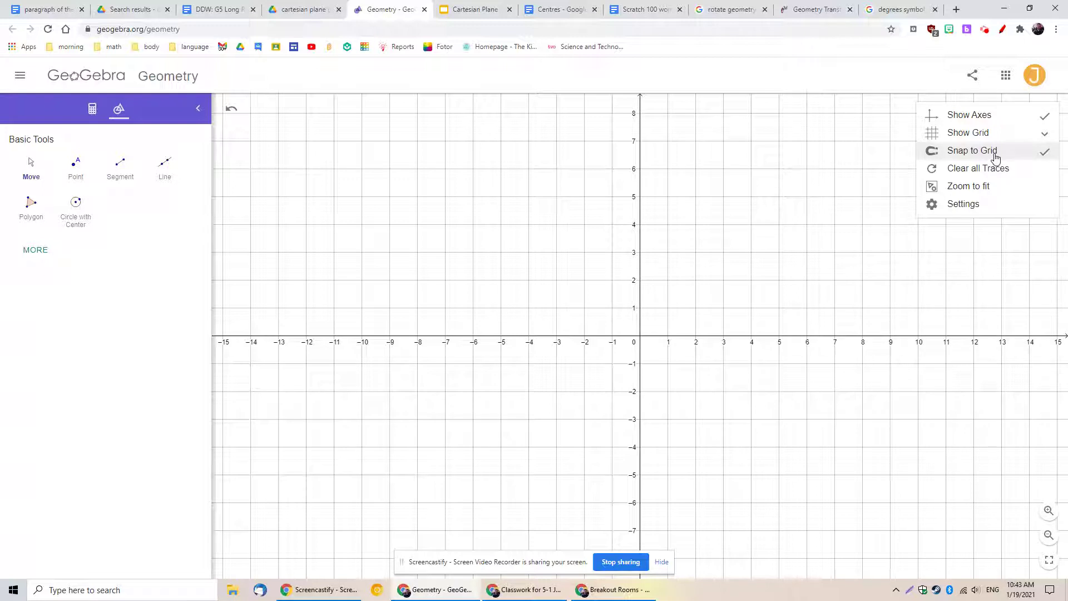
left_click(885, 82)
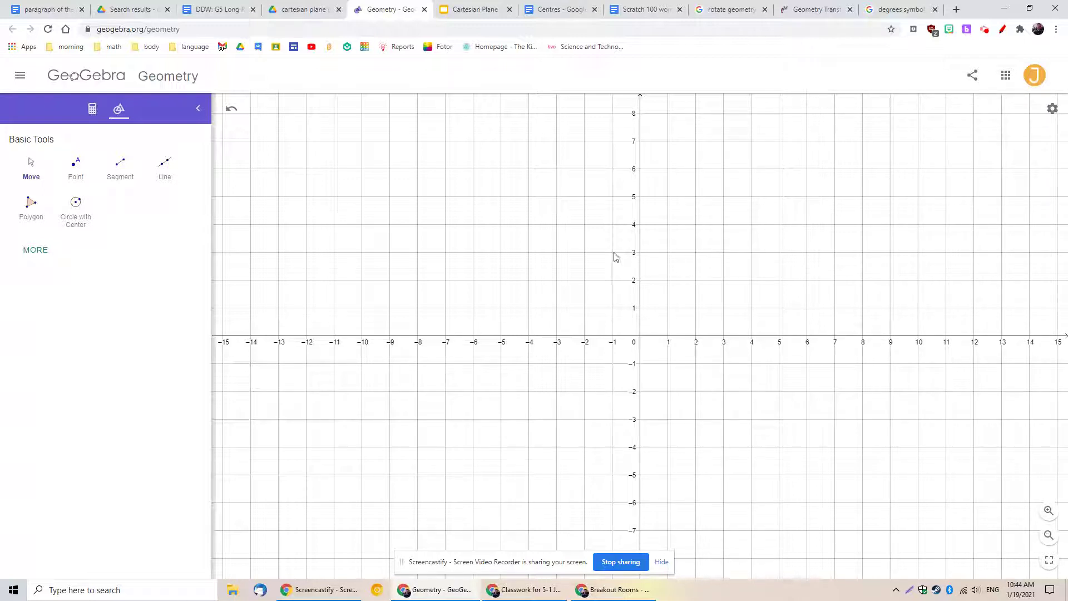
left_click_drag(579, 249, 310, 358)
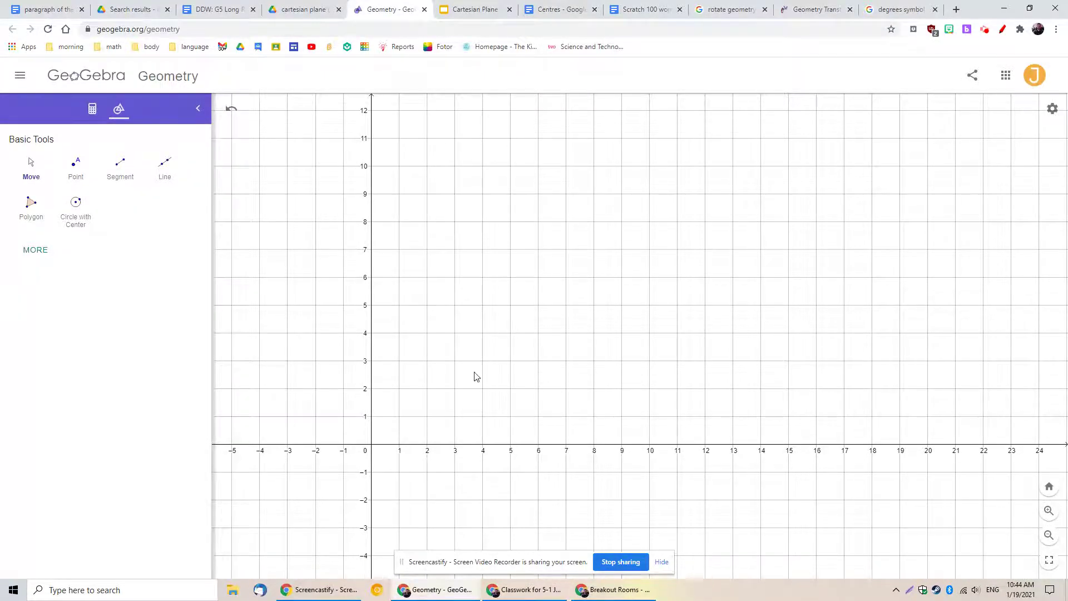
left_click_drag(476, 377, 523, 358)
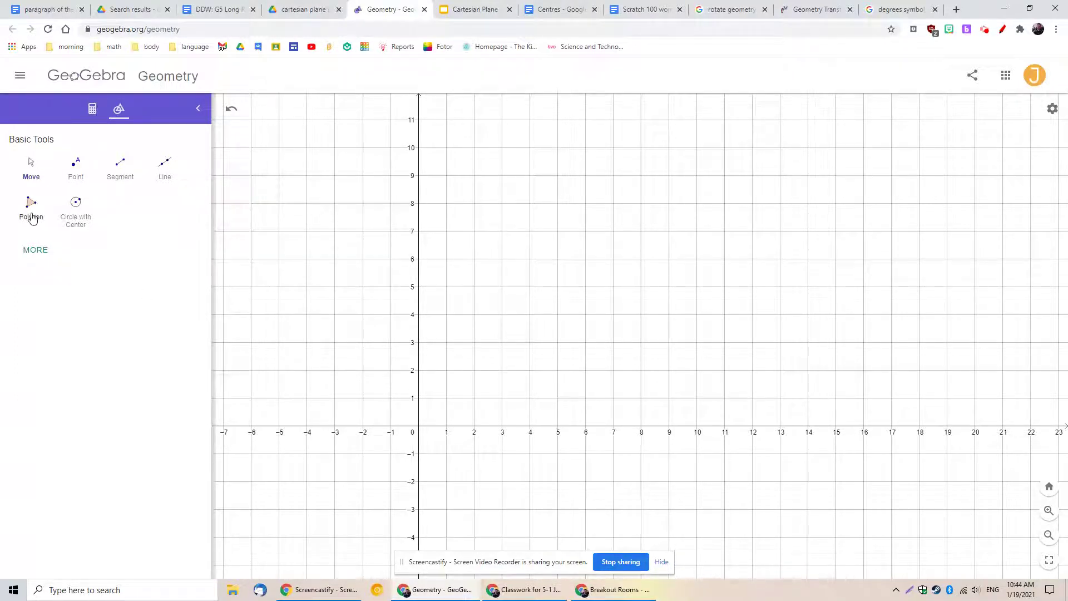
Expand the full tool list with MORE, browse the groups, and pick the Polygon tool
left_click(39, 251)
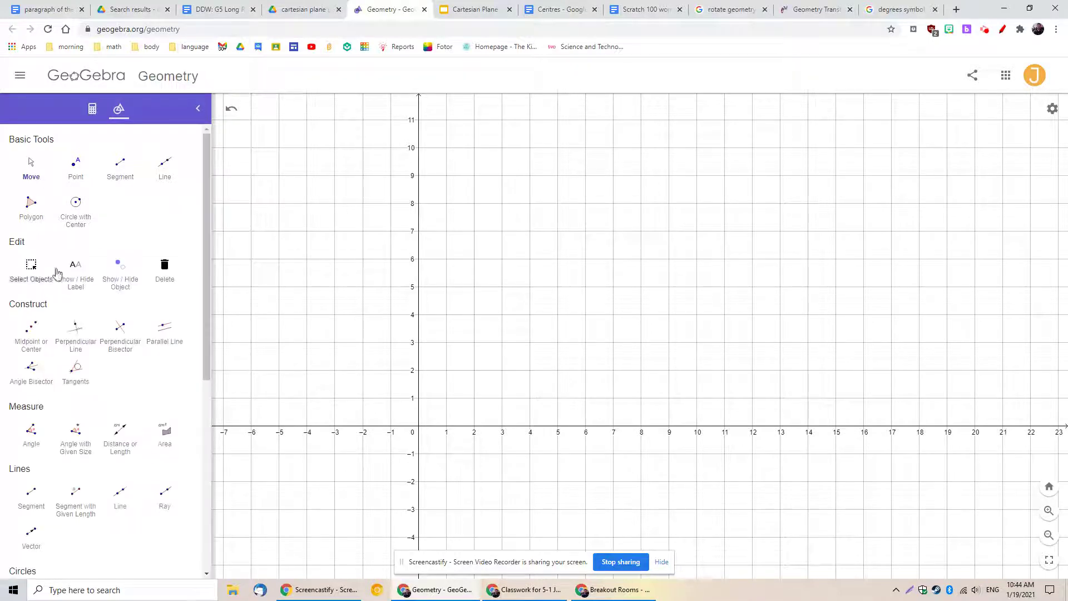
scroll(77, 334, "down", 6)
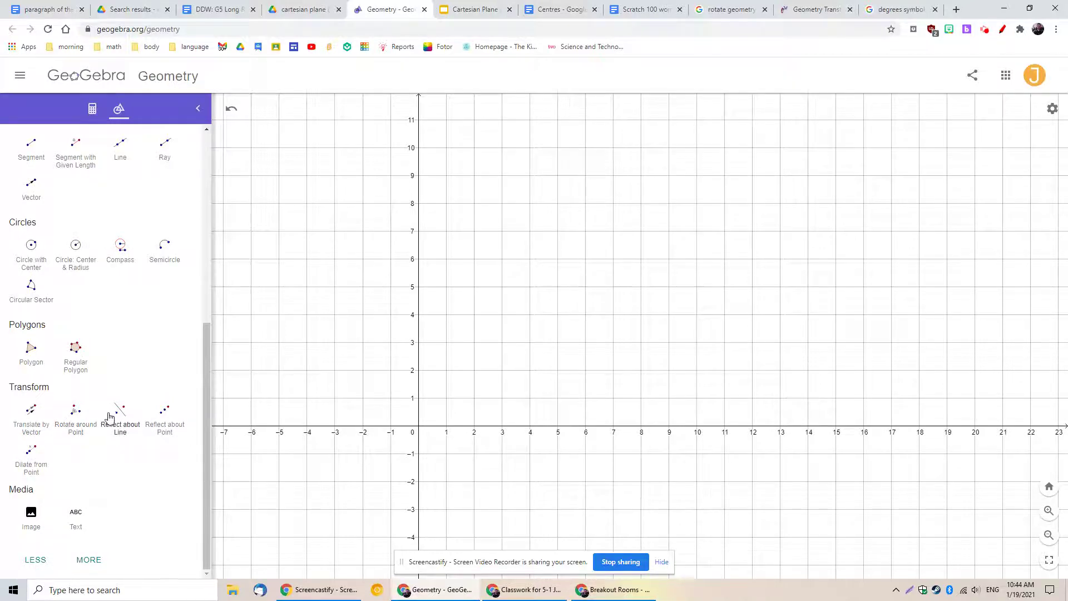
scroll(109, 412, "up", 5)
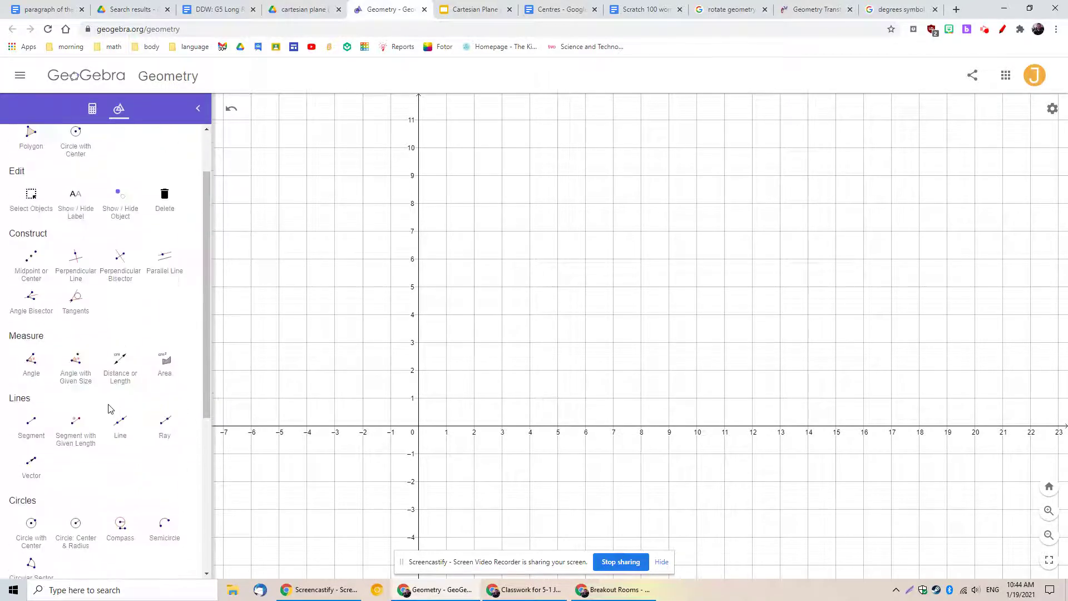
scroll(108, 410, "up", 2)
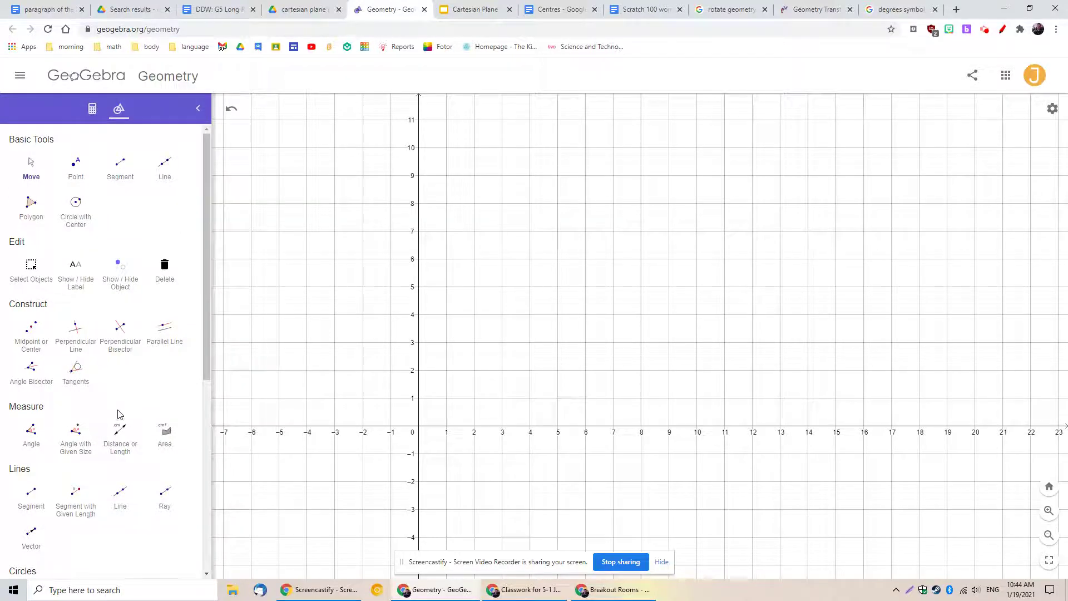
scroll(114, 413, "down", 6)
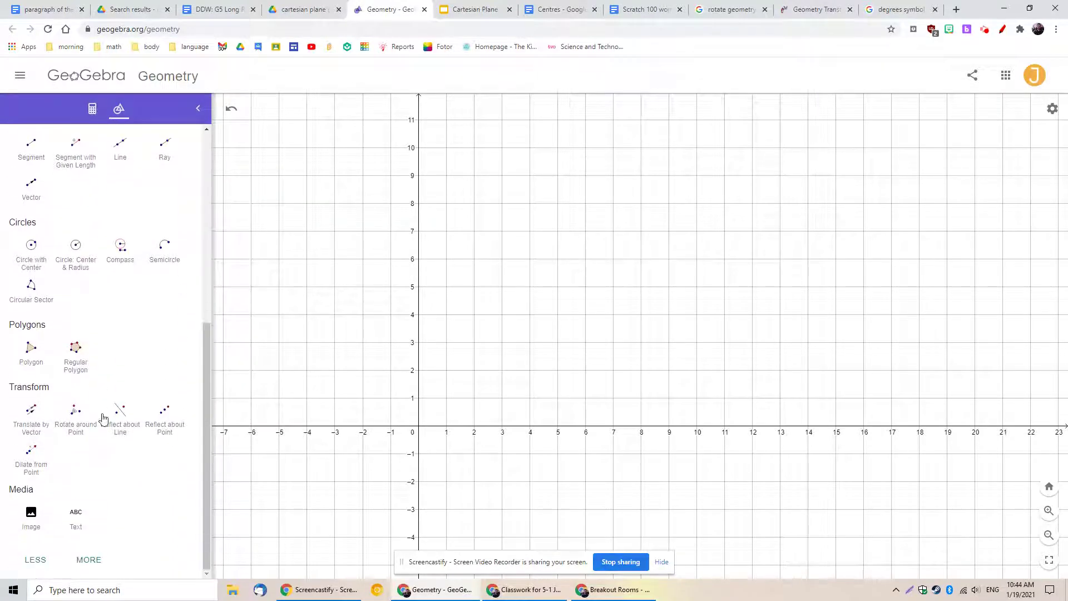
scroll(103, 392, "up", 7)
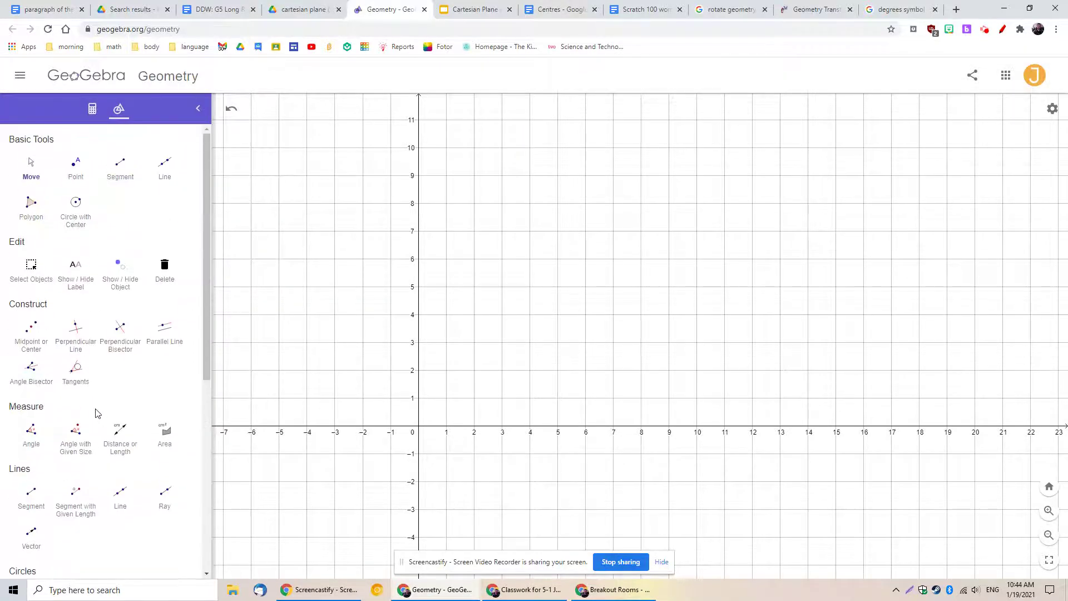
left_click(31, 205)
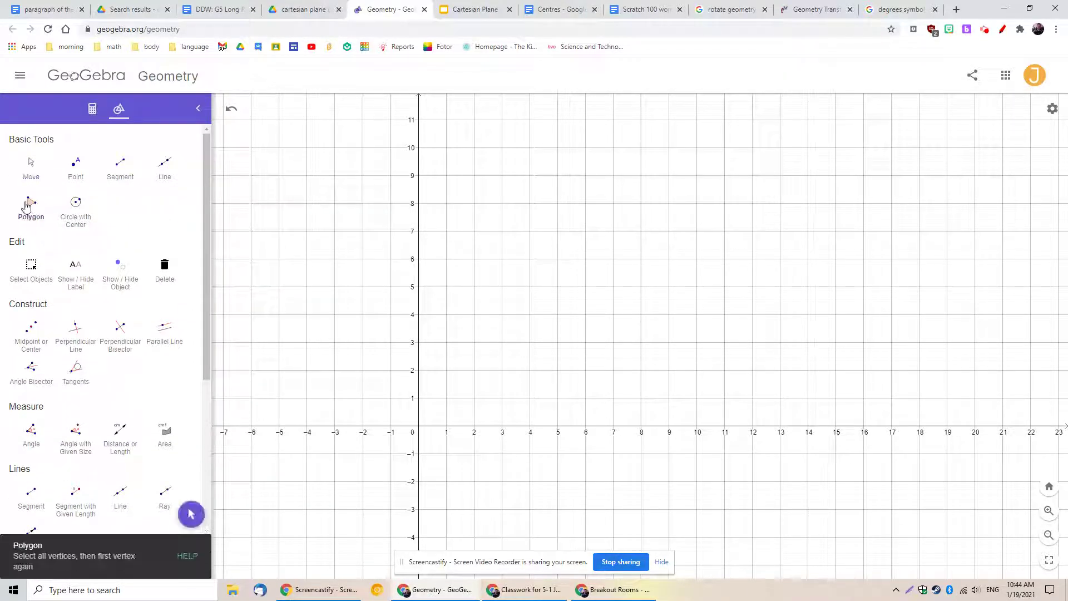
Draw the polygon through (1,4), (1,1), (3,1), (2,2), (2,4), closing it at A
left_click(445, 319)
left_click(446, 398)
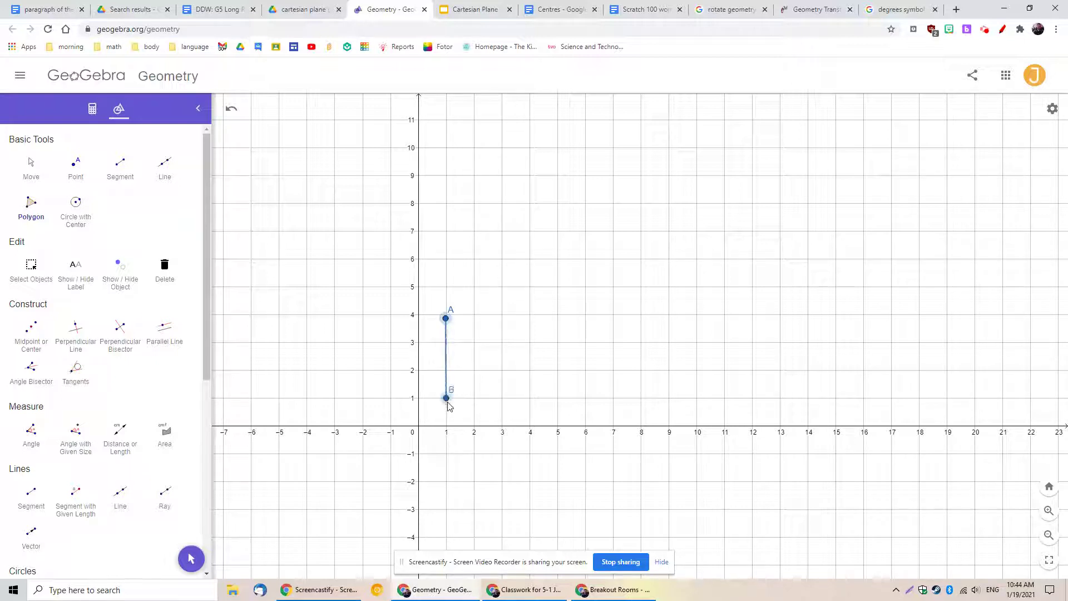
left_click(502, 398)
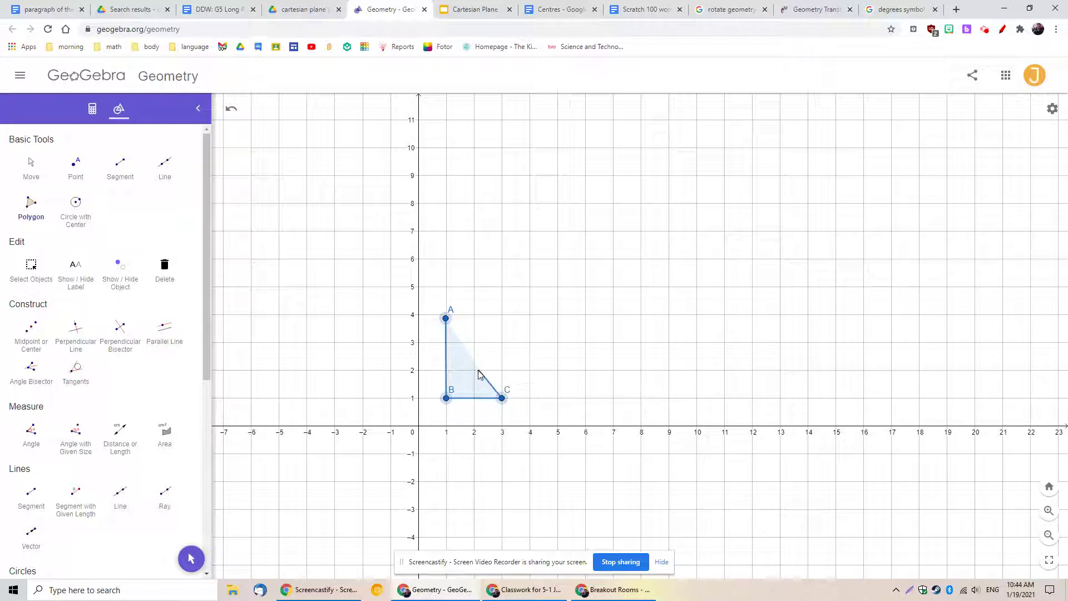
left_click(474, 370)
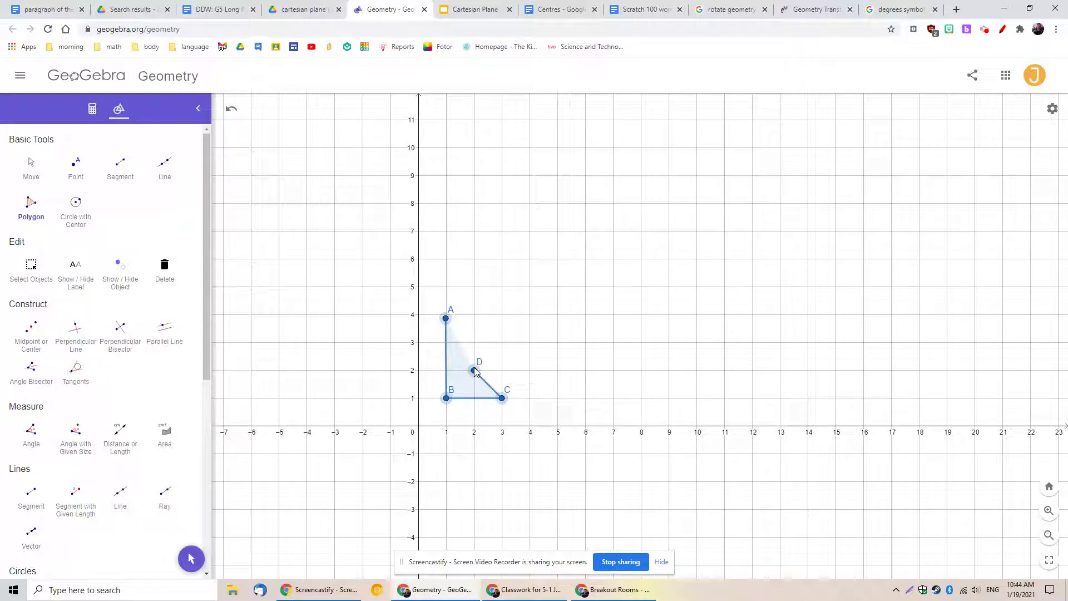
left_click(474, 315)
left_click(446, 318)
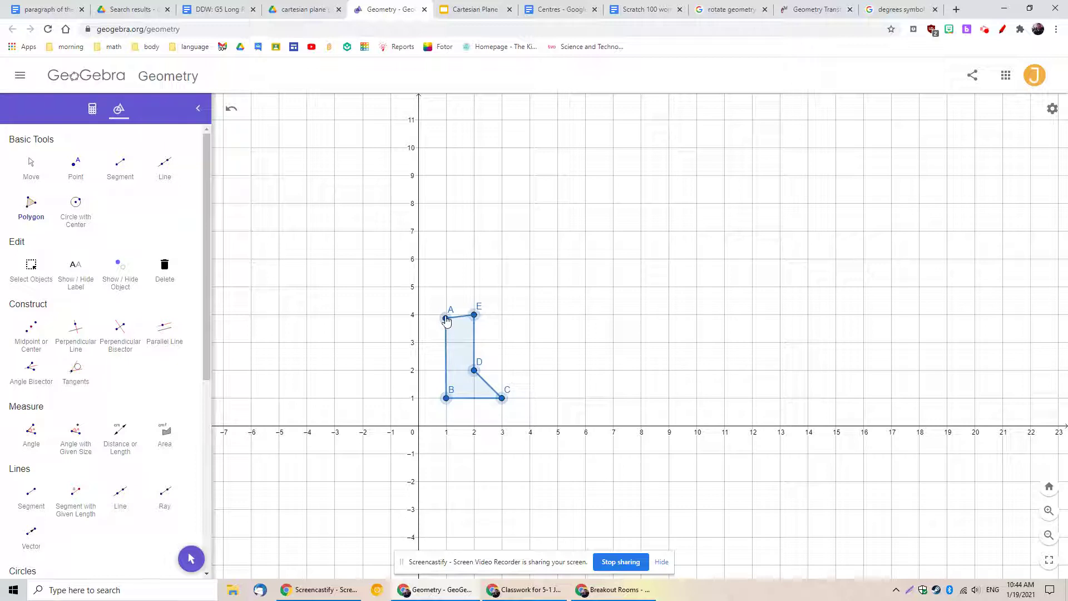
With the Move tool, nudge vertex A back onto (1,4) and deselect the polygon
left_click(29, 175)
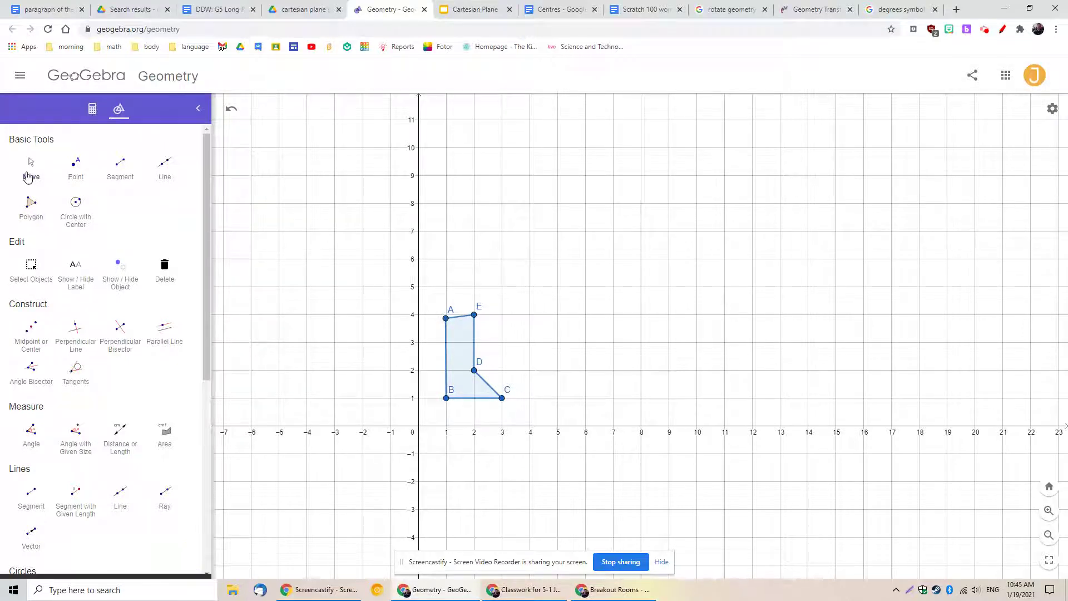
left_click_drag(445, 318, 446, 315)
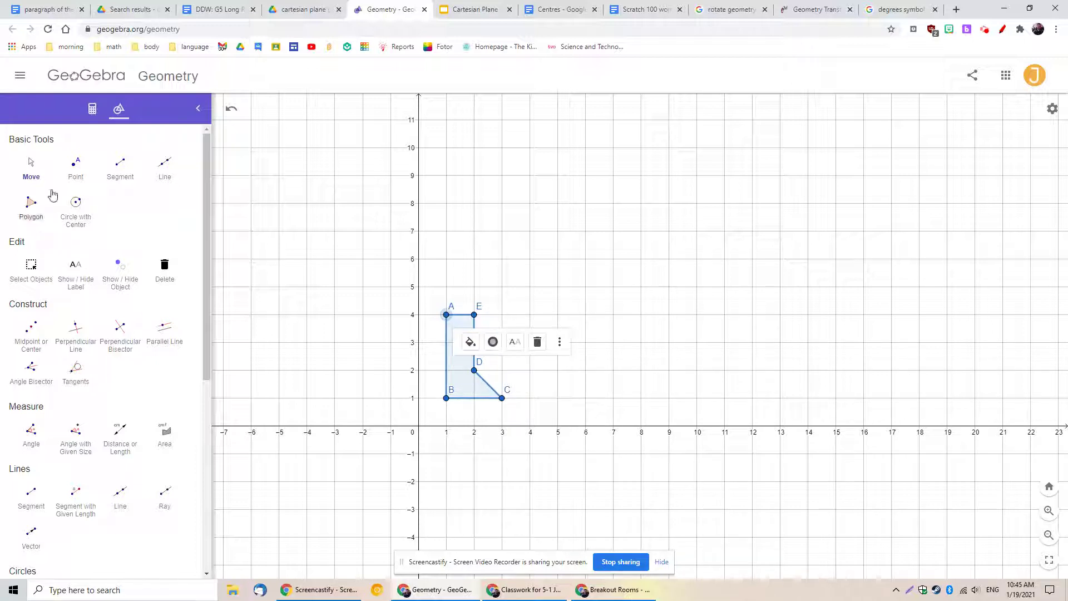
left_click(34, 177)
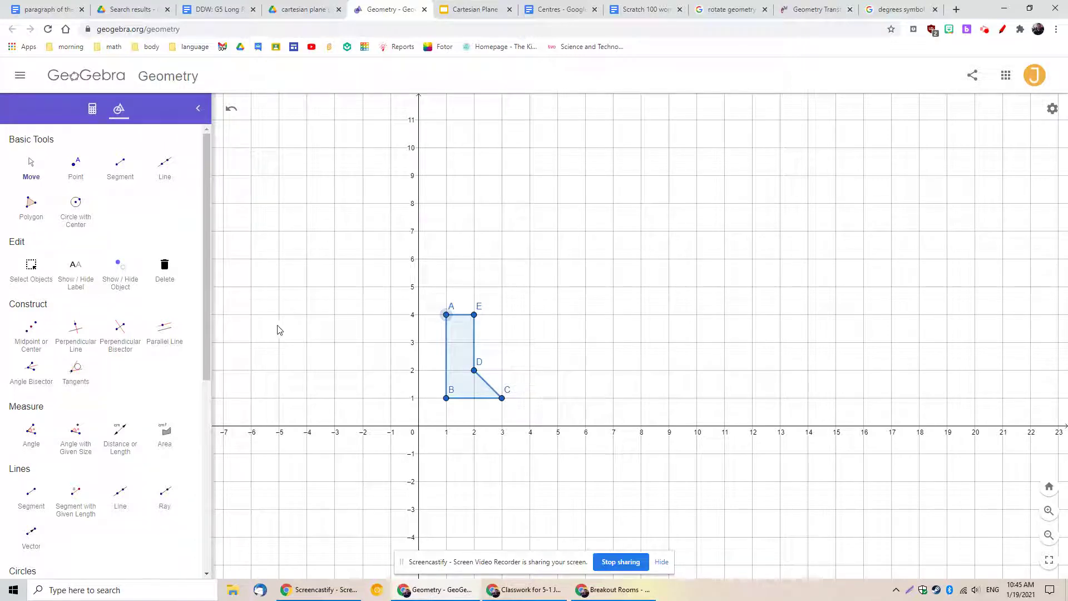
Capture and copy a 611x494 screenshot of the polygon, then switch to the Cartesian Plane Challenges slides
key("Print")
left_click_drag(391, 192, 731, 466)
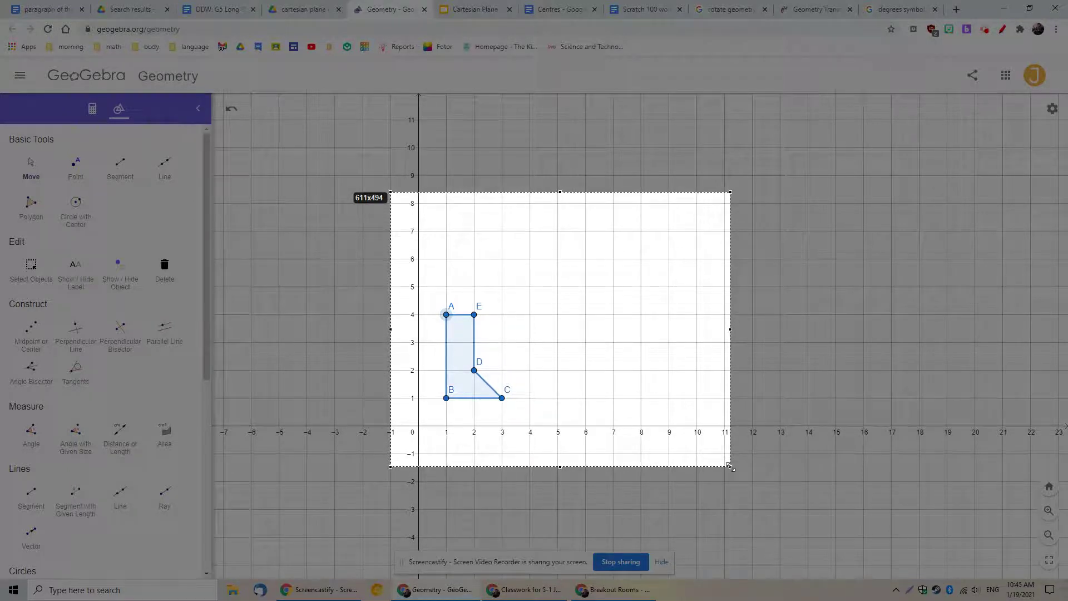
left_click_drag(731, 466, 732, 466)
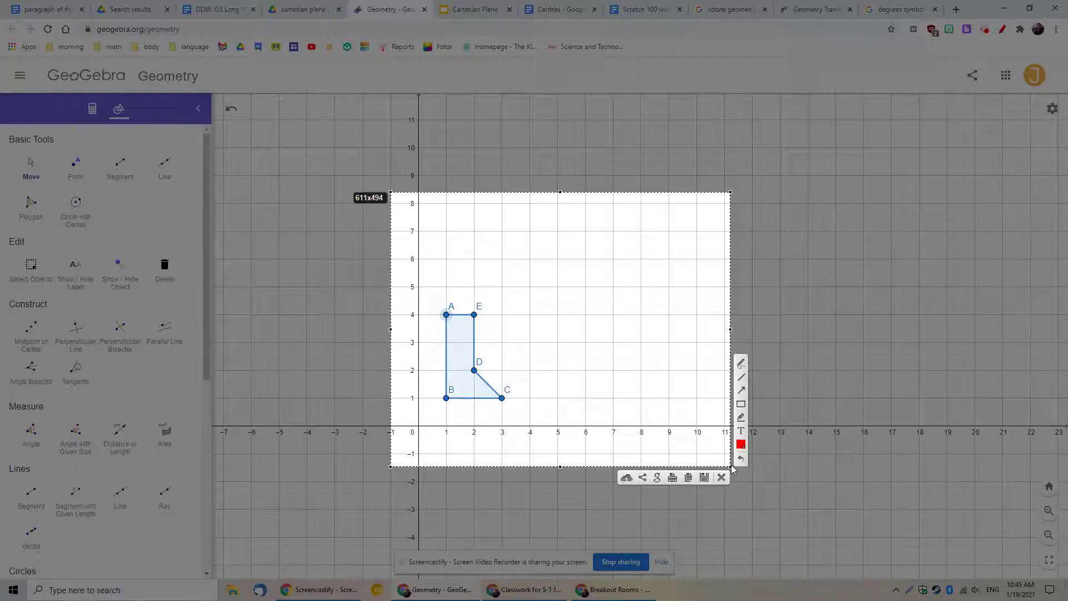
left_click(694, 482)
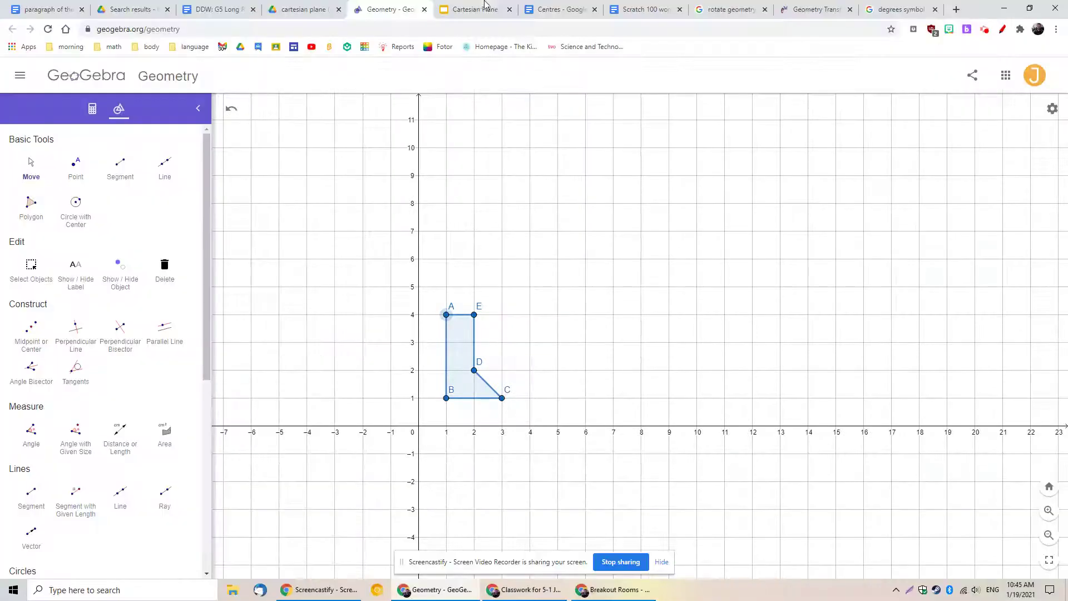
left_click(476, 9)
scroll(71, 306, "up", 10)
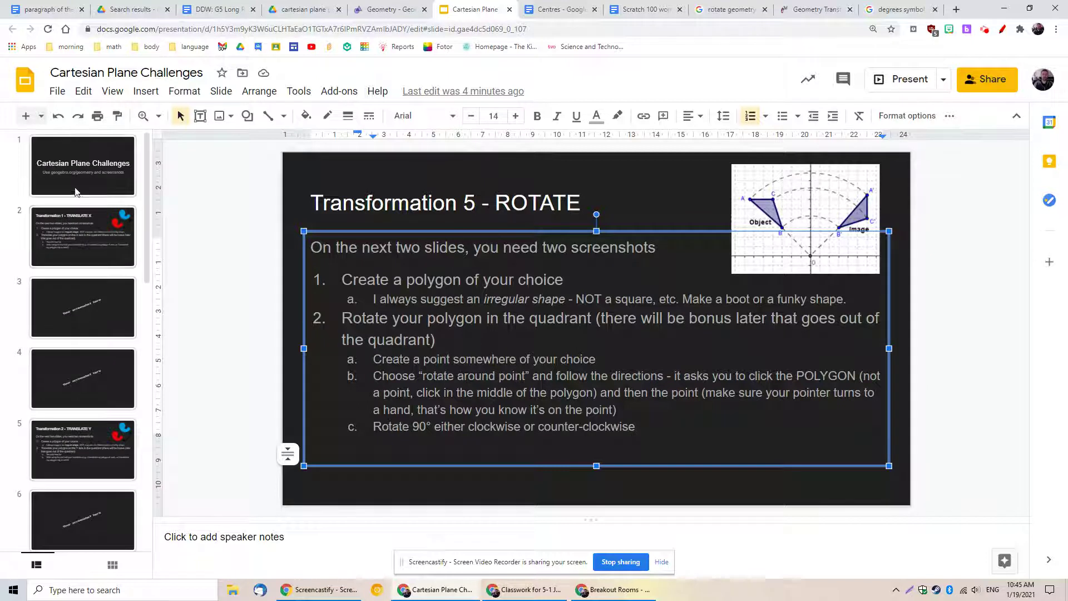
Paste the polygon screenshot onto slide 3, enlarge and centre it, then return to GeoGebra
left_click(78, 320)
key("ctrl+v")
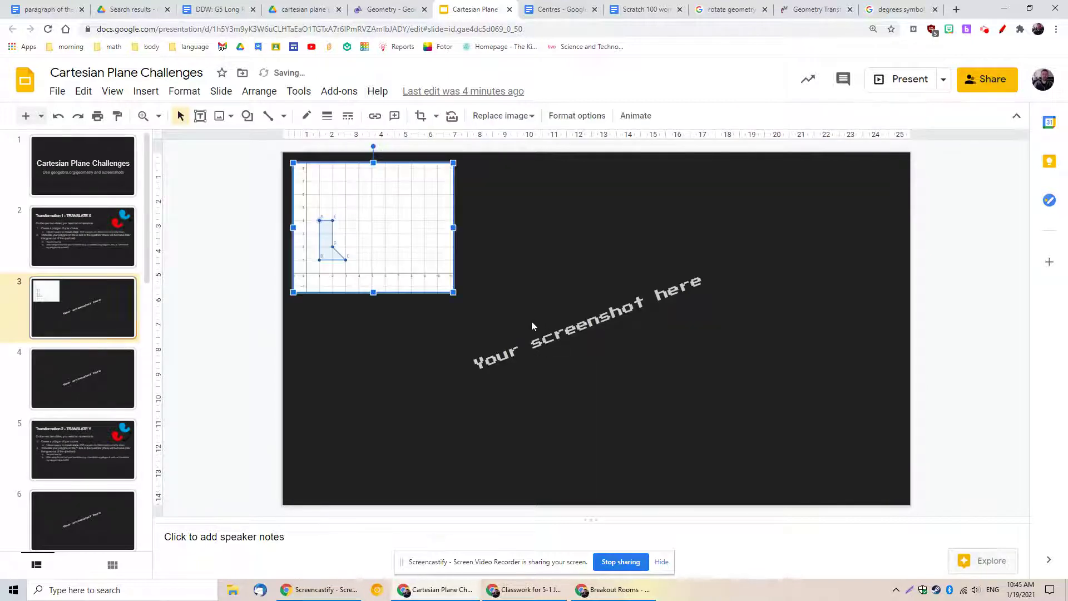
left_click_drag(453, 291, 687, 322)
left_click_drag(498, 318, 586, 320)
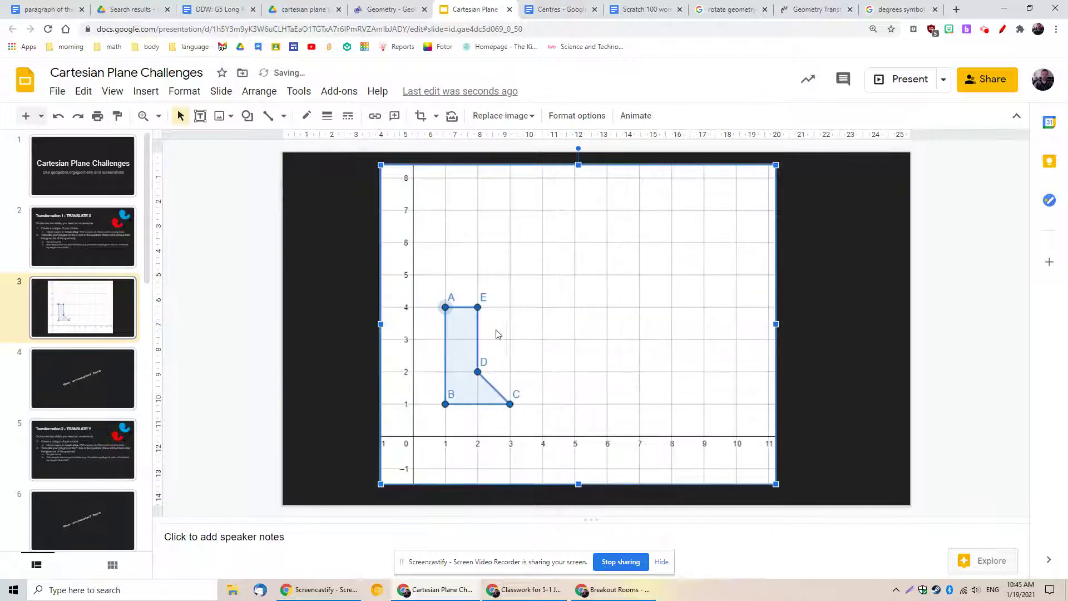
left_click(89, 388)
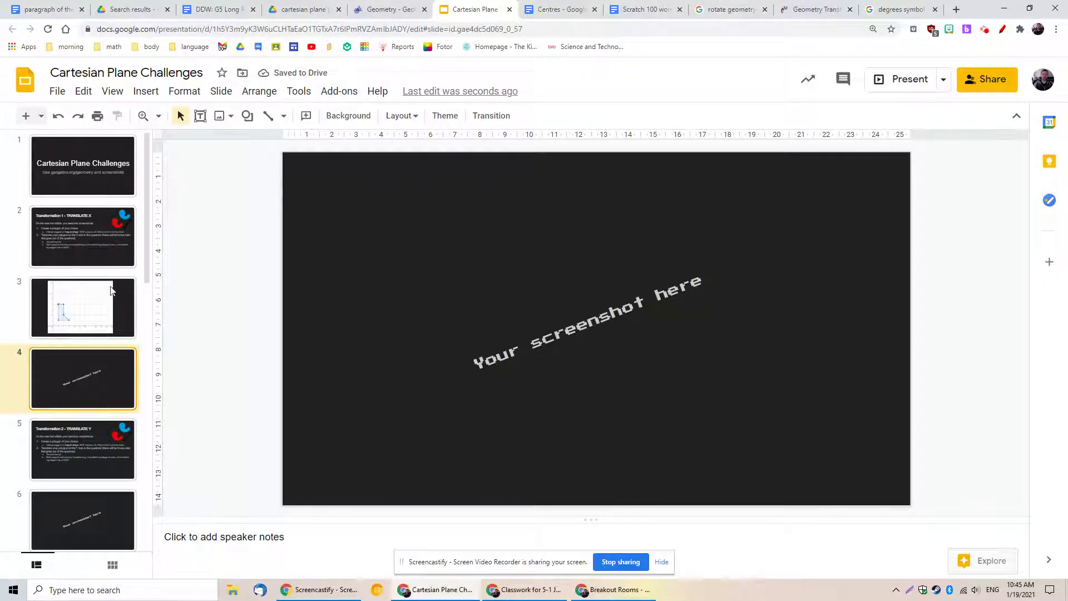
left_click(83, 327)
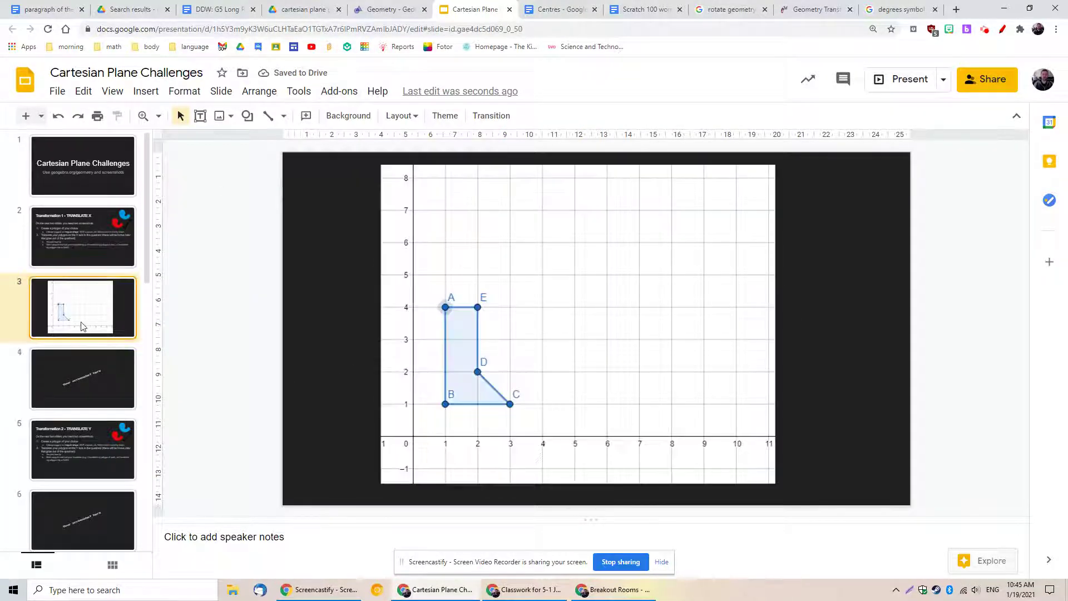
left_click(80, 388)
left_click(385, 9)
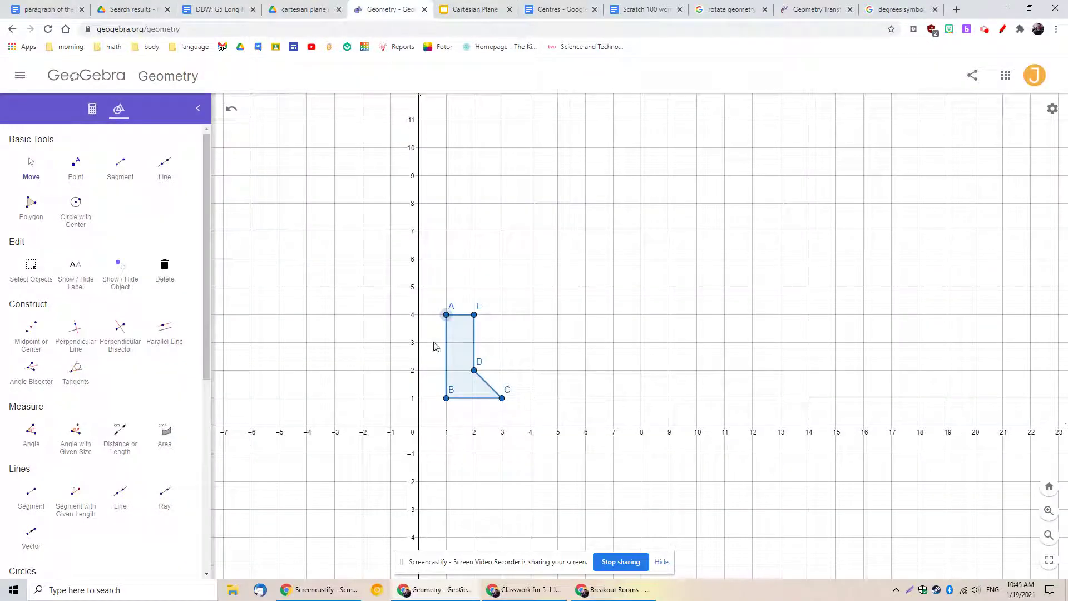
Drag polygon ABCDE one unit right and up so A sits at (2,5), undoing a stray move of E
left_click(25, 173)
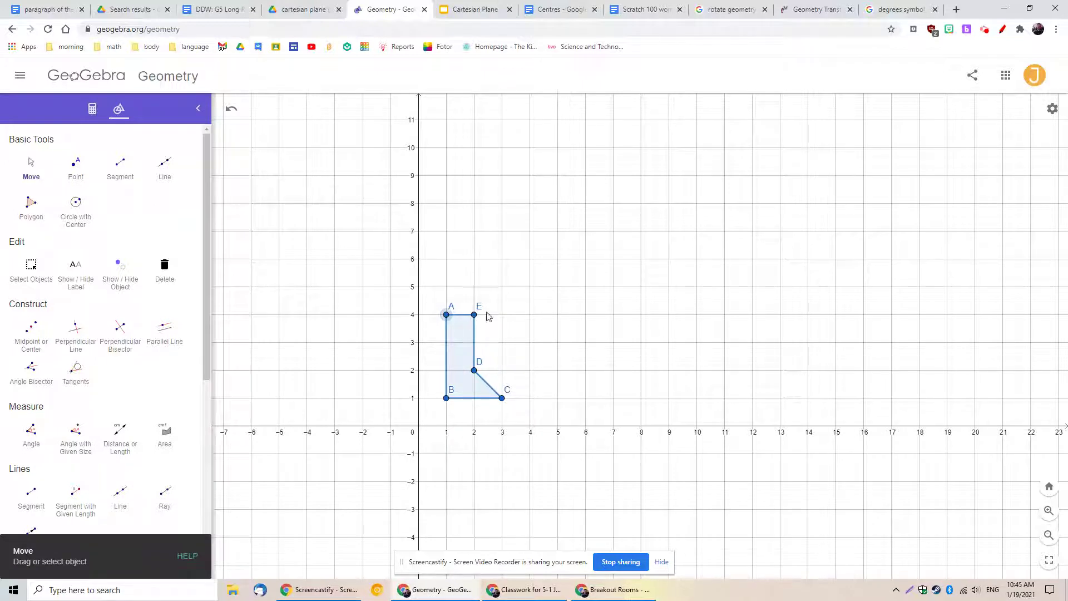
left_click_drag(474, 316, 640, 211)
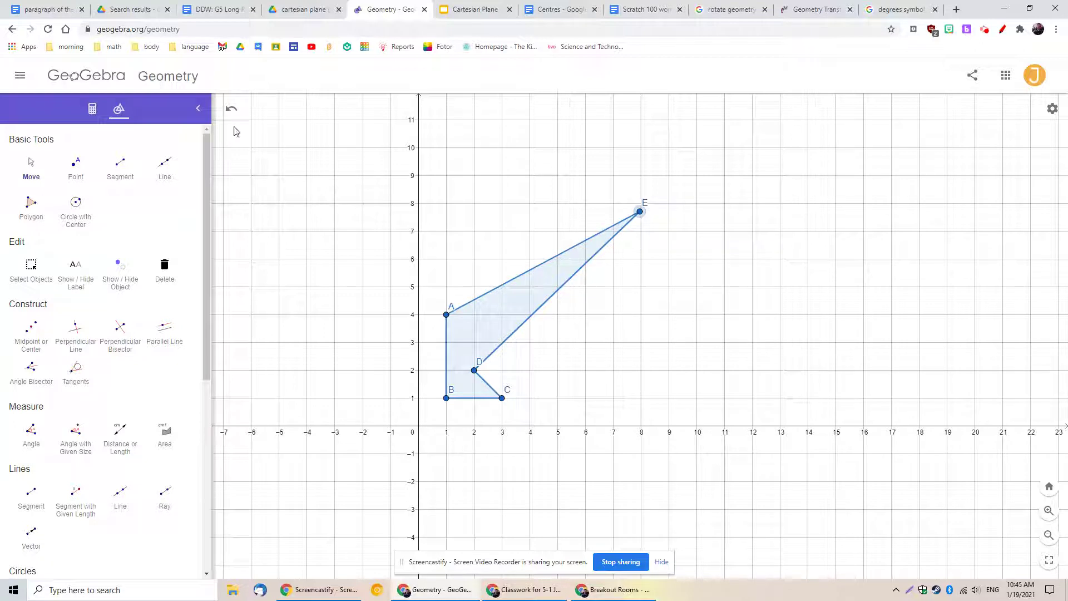
left_click(232, 109)
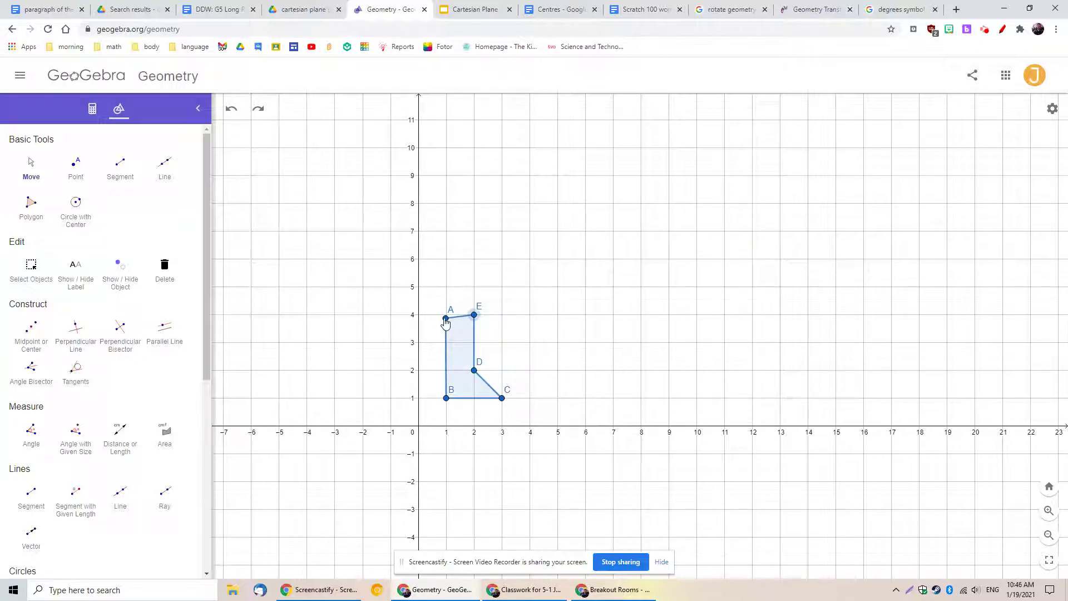
left_click_drag(446, 318, 446, 315)
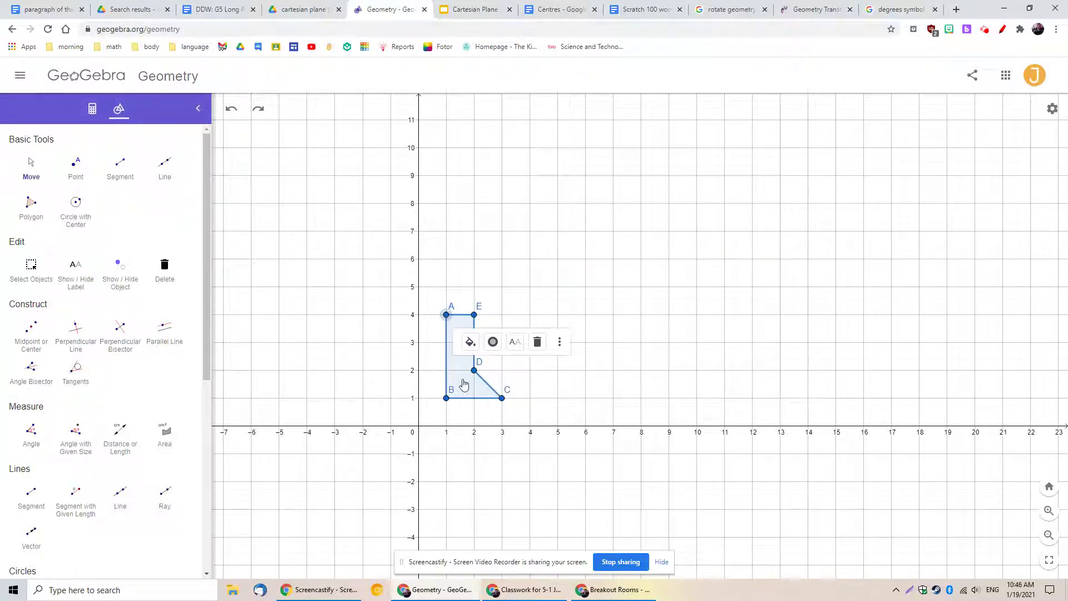
mouse_move(458, 382)
left_mouse_down()
mouse_move(567, 318)
mouse_move(462, 382)
left_mouse_up()
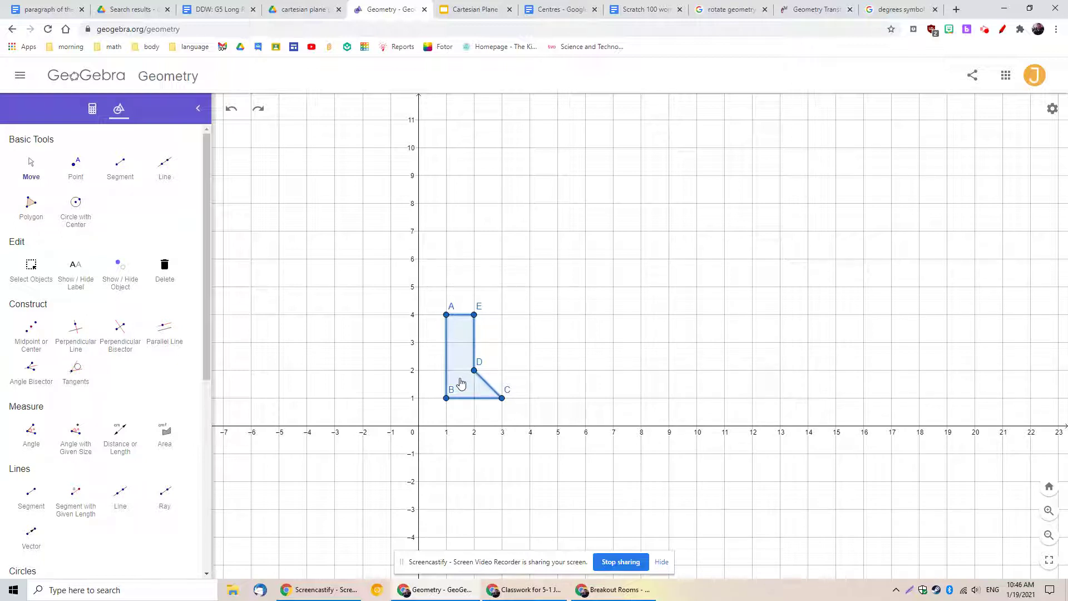
left_click_drag(461, 382, 488, 355)
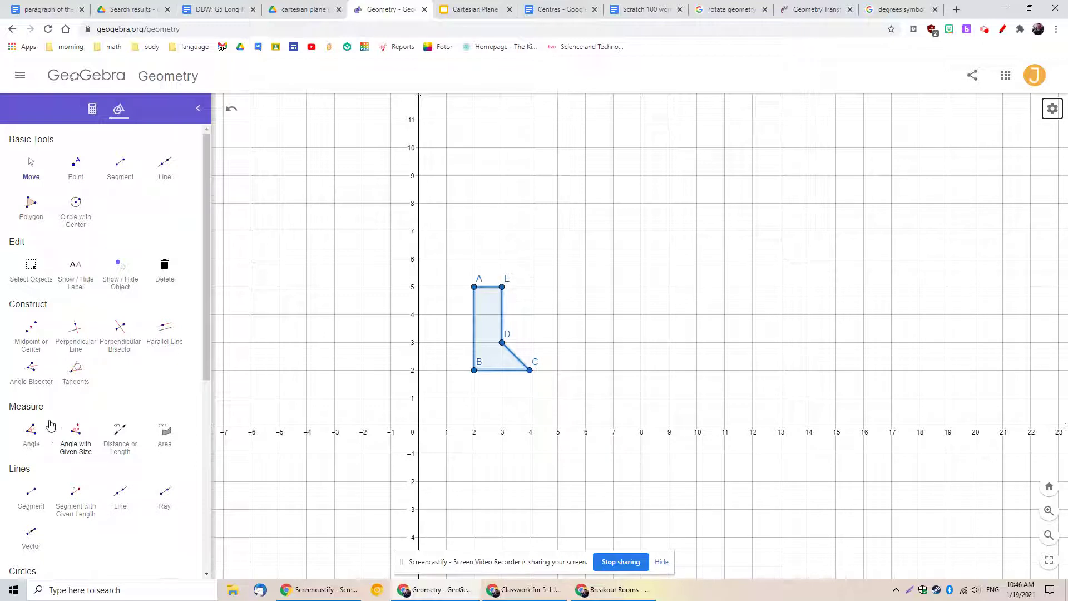
scroll(50, 426, "down", 6)
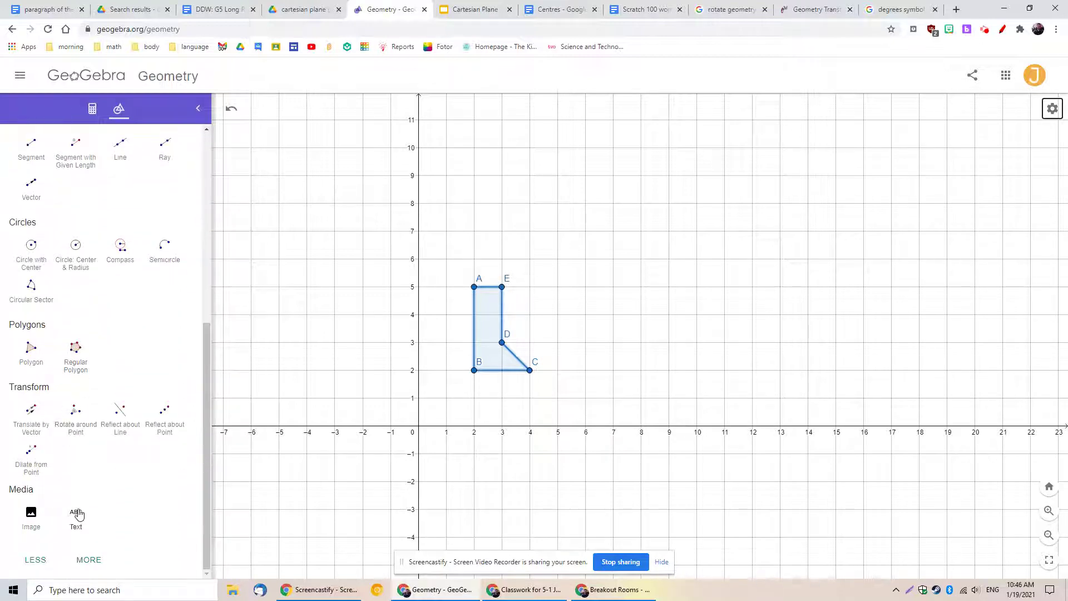
Add the caption 'I translated my polygon +1x and +1y' below the polygon
left_click(77, 513)
left_click(485, 397)
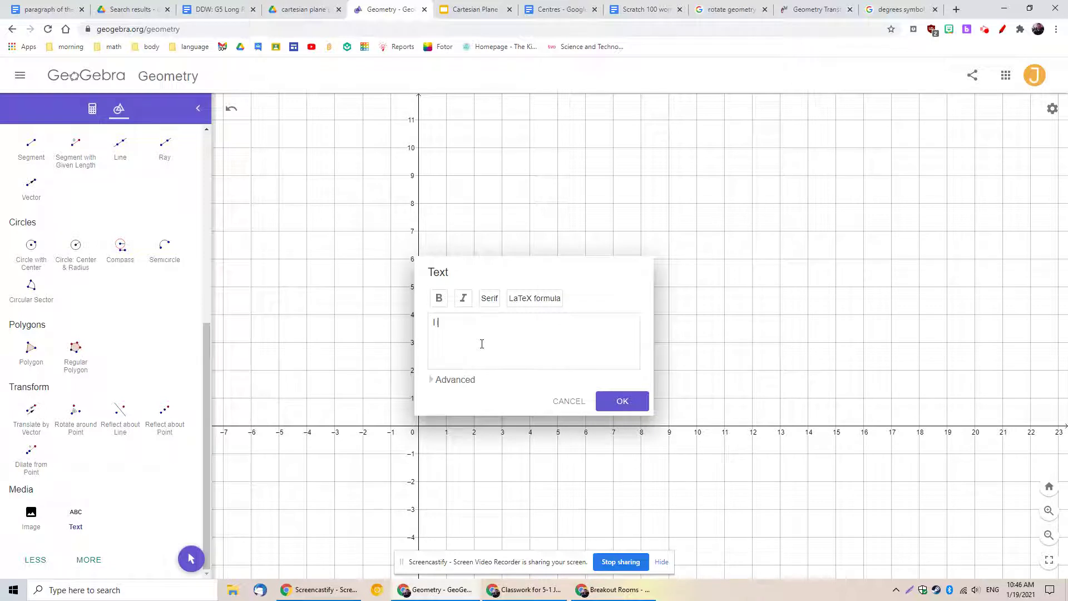
type("I translated my polygon +1x and +1")
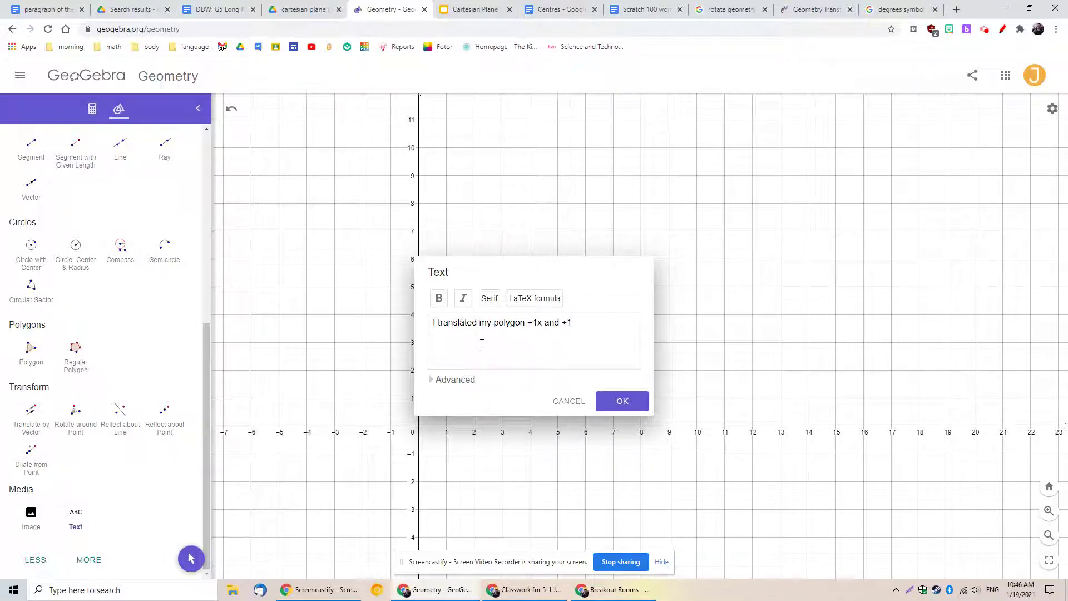
type("y")
left_click(626, 405)
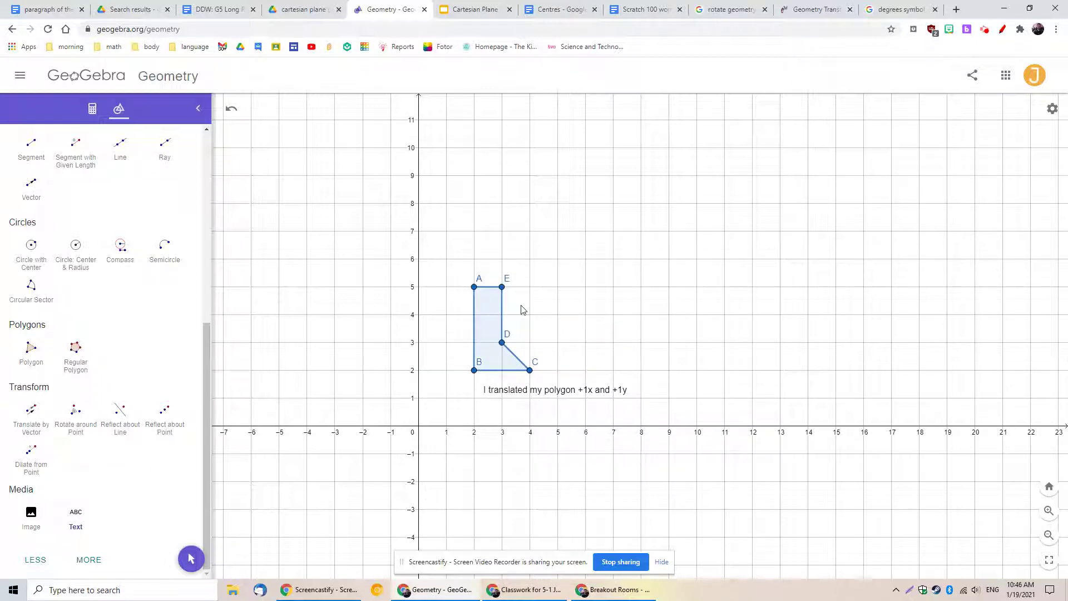
Capture and copy a screenshot of the polygon with its caption, then switch to the slides
key("Print")
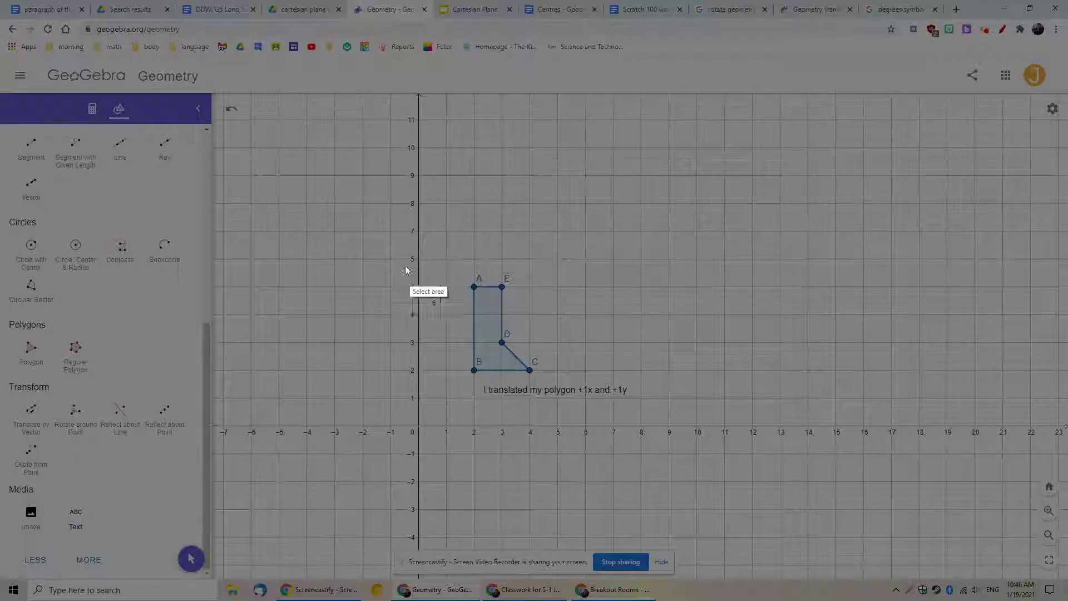
left_click_drag(388, 224, 677, 464)
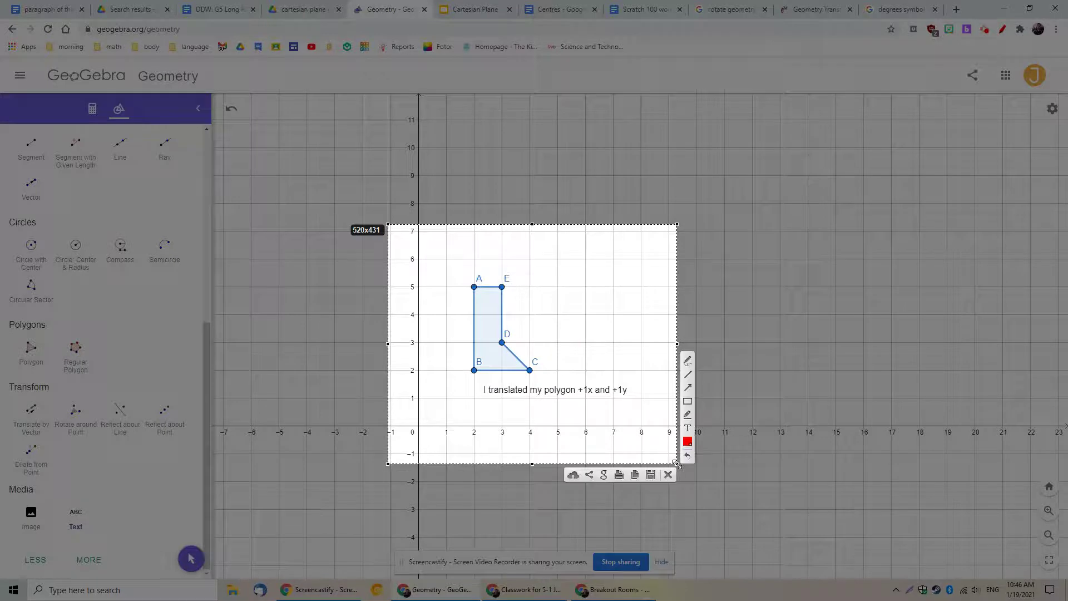
left_click(635, 474)
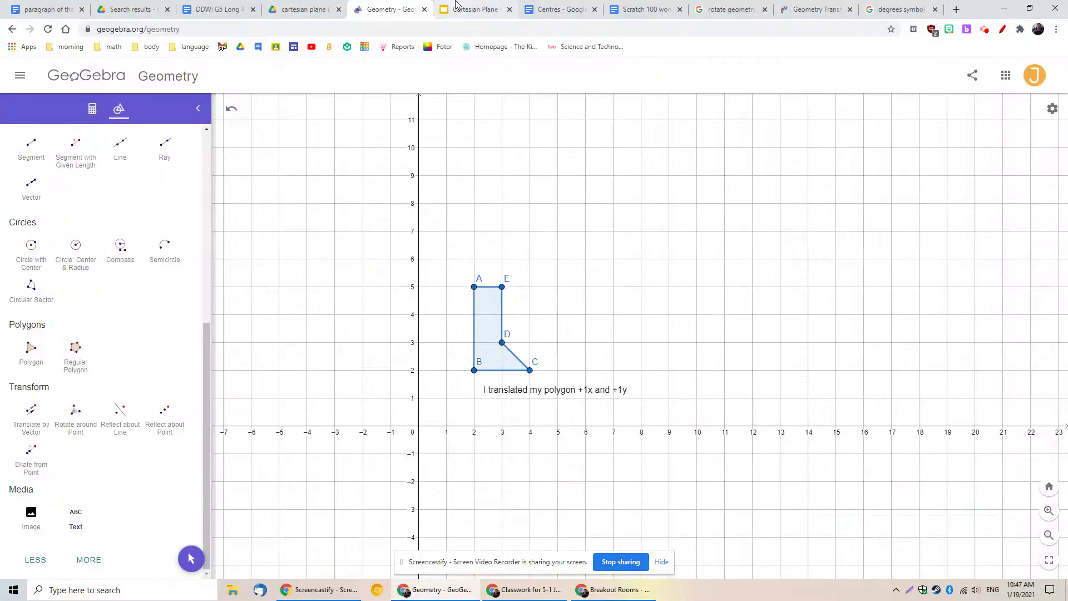
left_click(475, 9)
Paste the translated-polygon screenshot on slide 4, enlarge and centre it, and compare it with slide 3
key("ctrl+v")
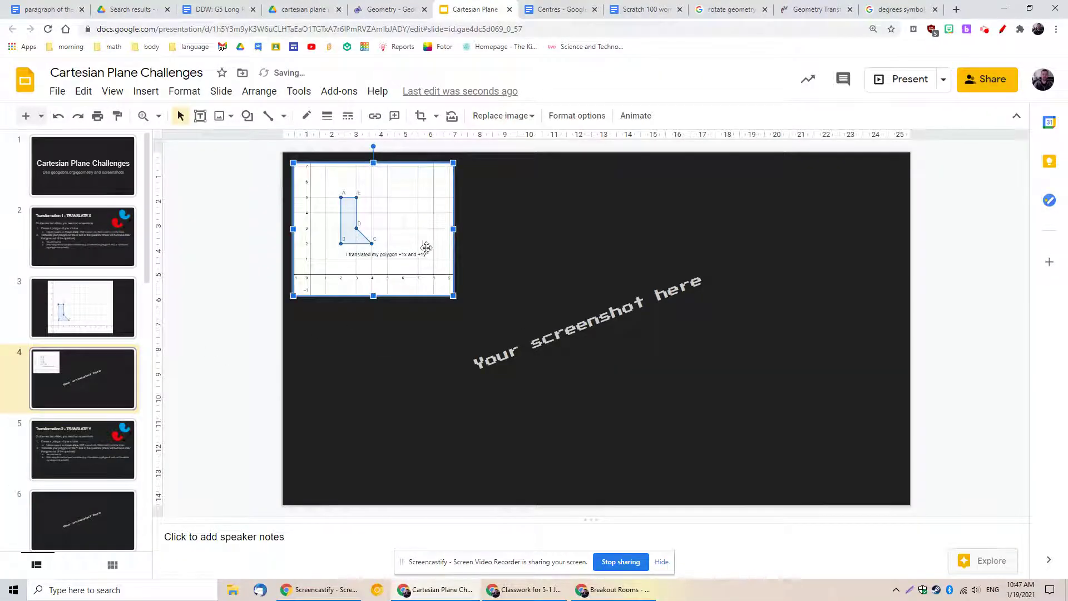
left_click_drag(452, 296, 698, 353)
left_click_drag(622, 360, 640, 360)
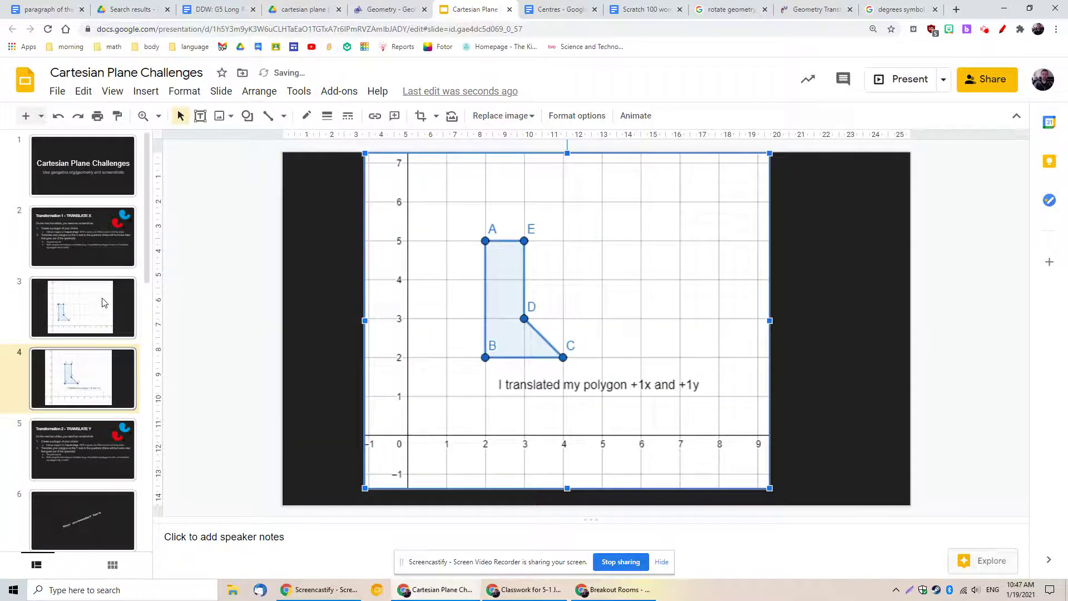
left_click(93, 350)
left_click(98, 319)
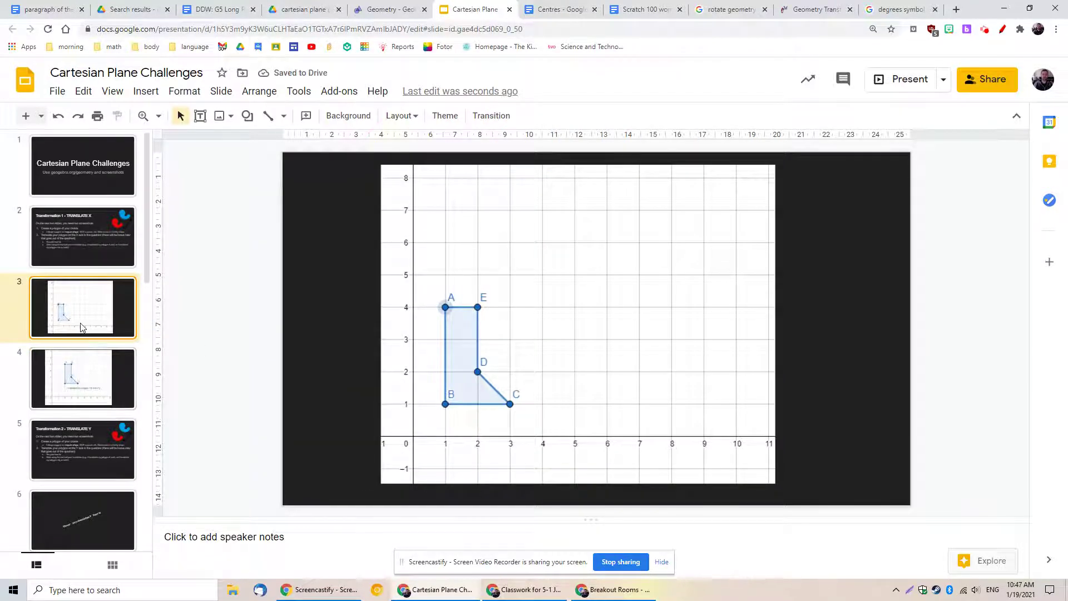
left_click(79, 390)
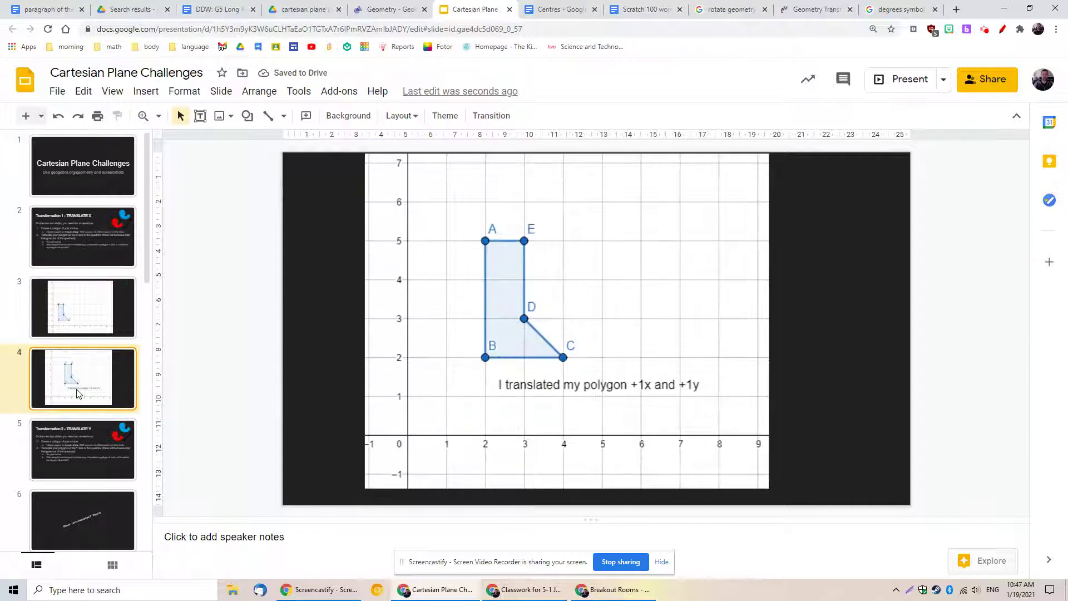
left_click(77, 324)
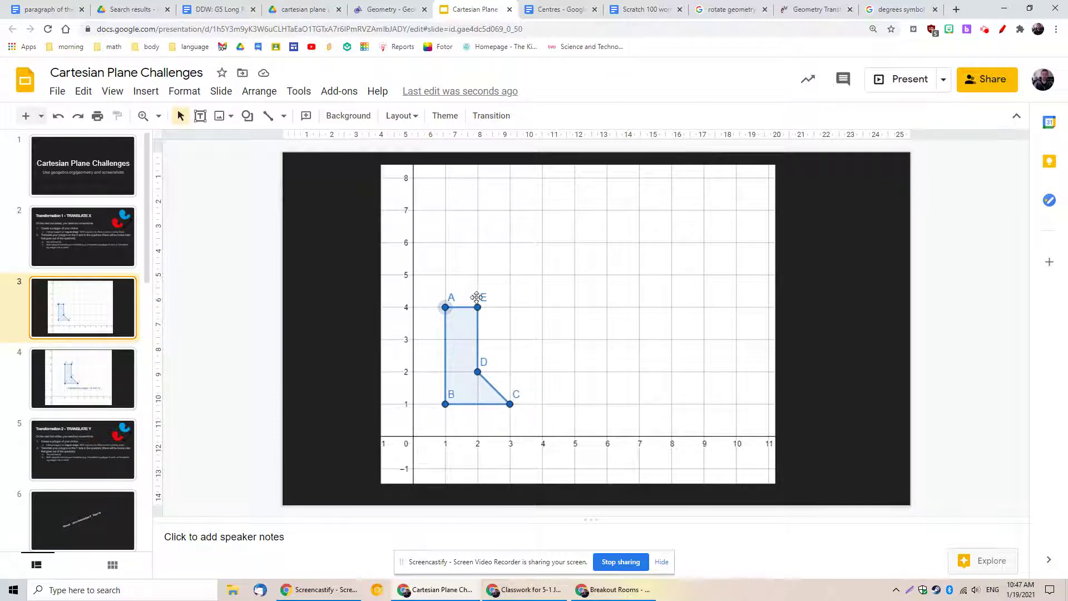
left_click(86, 388)
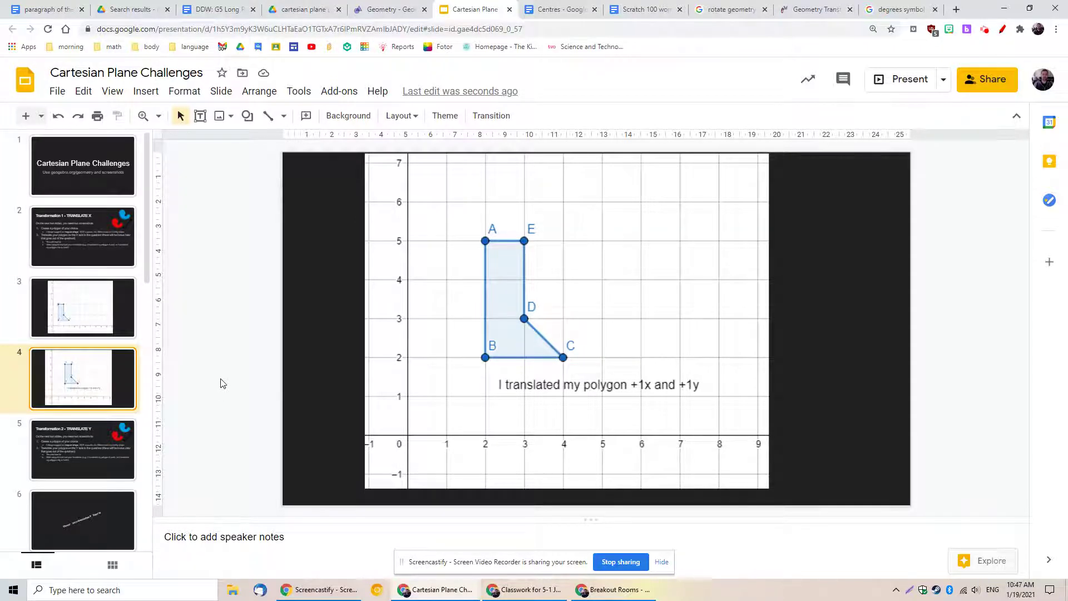
Delete the translation caption and drag the polygon one unit left and down so A is at (1,4)
left_click(392, 9)
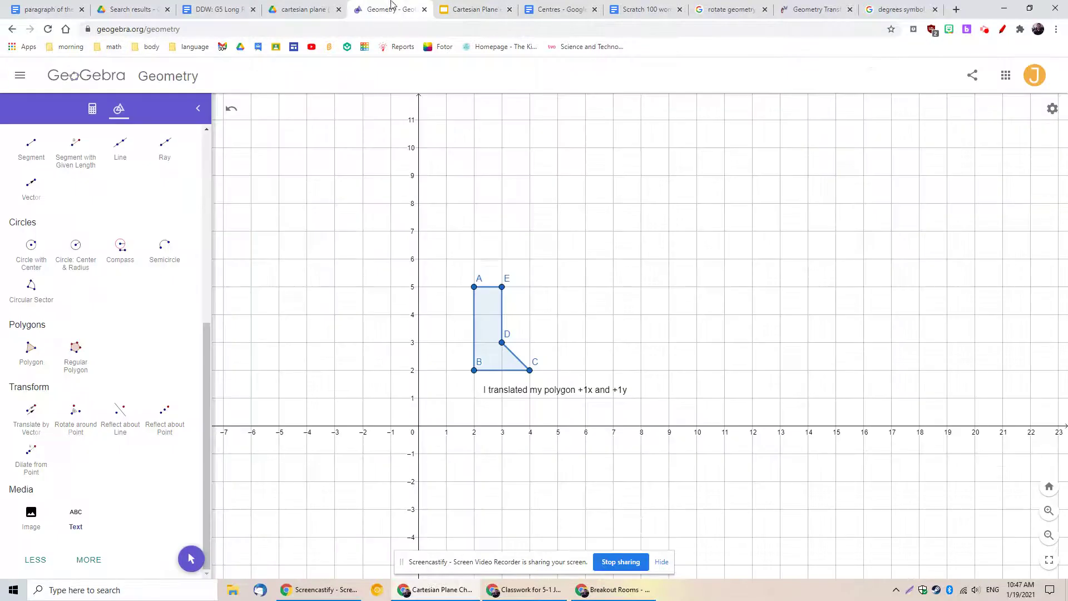
double_click(511, 399)
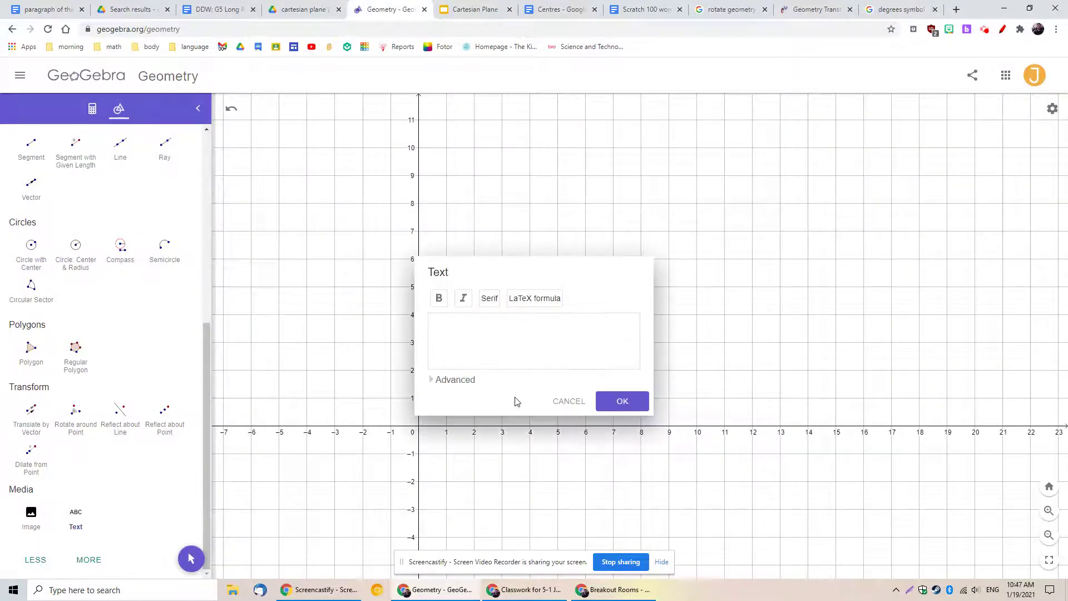
left_click(564, 401)
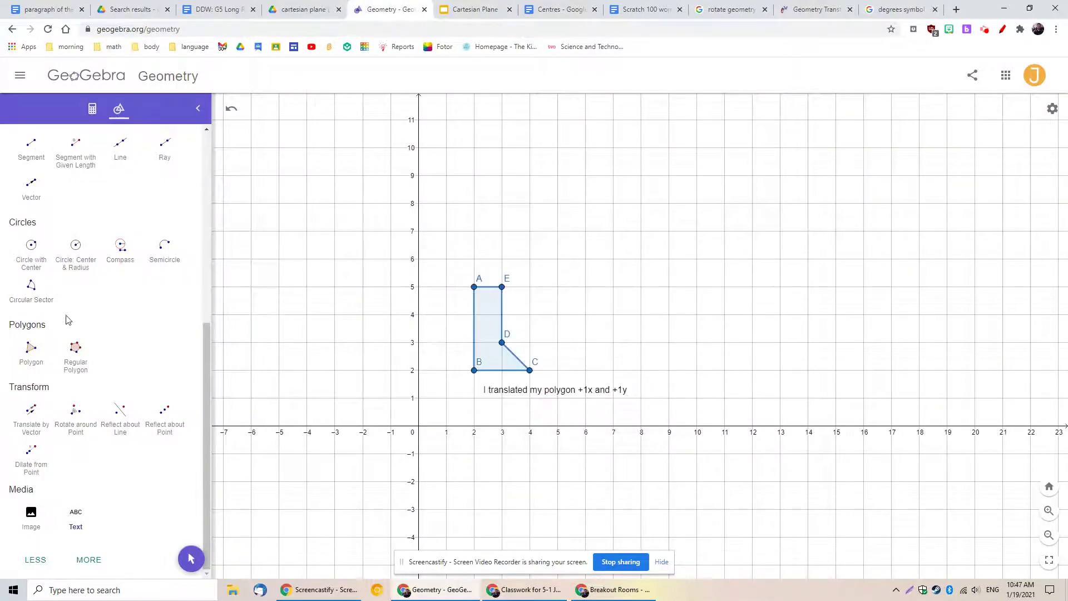
scroll(56, 279, "up", 6)
left_click(32, 162)
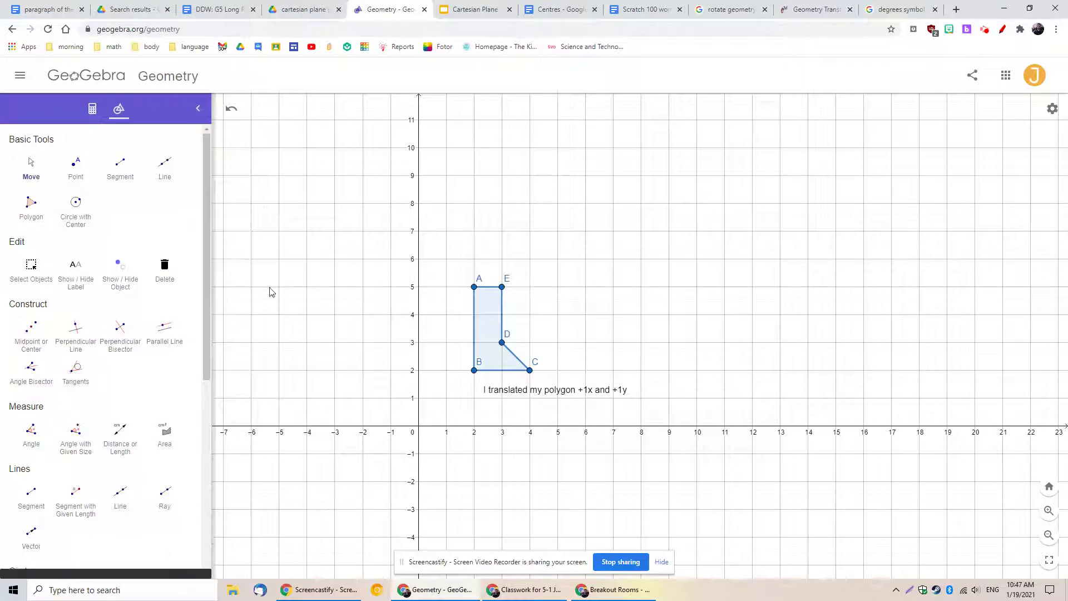
left_click(543, 393)
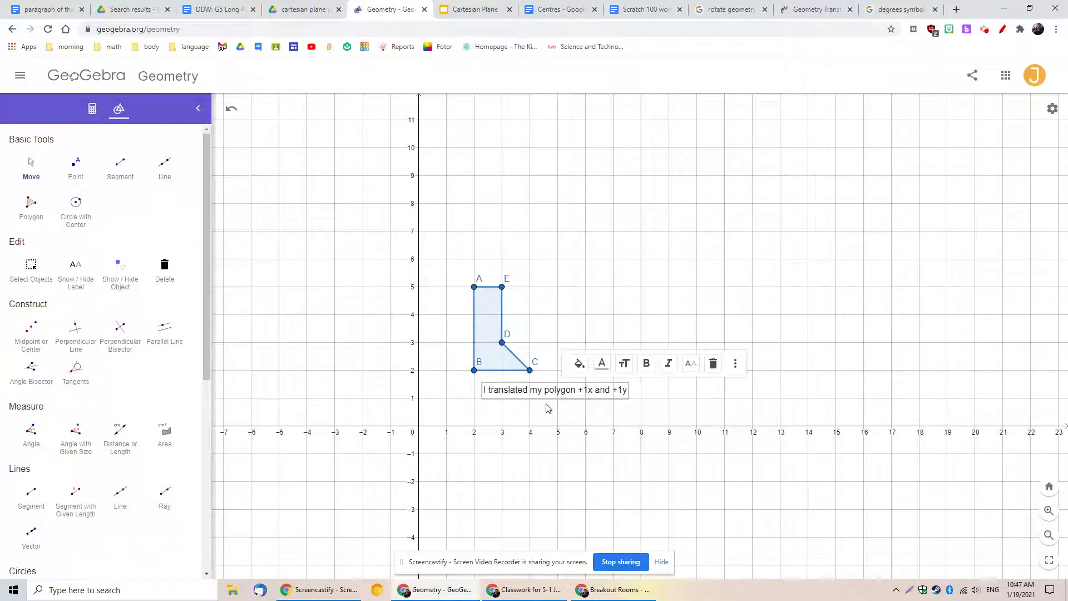
left_click(713, 363)
left_click_drag(492, 356, 464, 384)
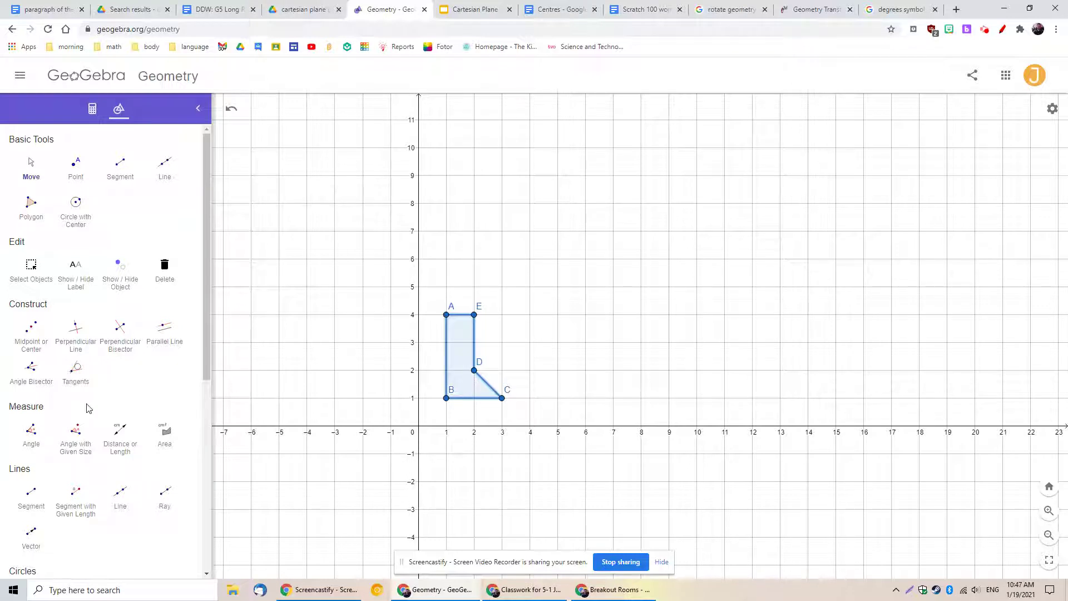
scroll(109, 391, "down", 6)
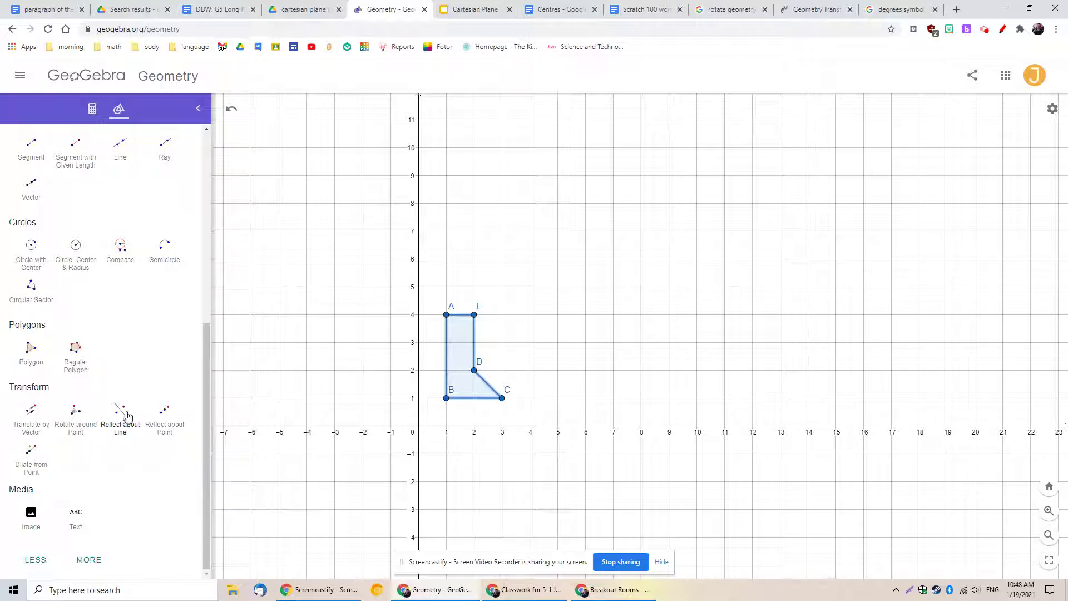
scroll(118, 380, "up", 6)
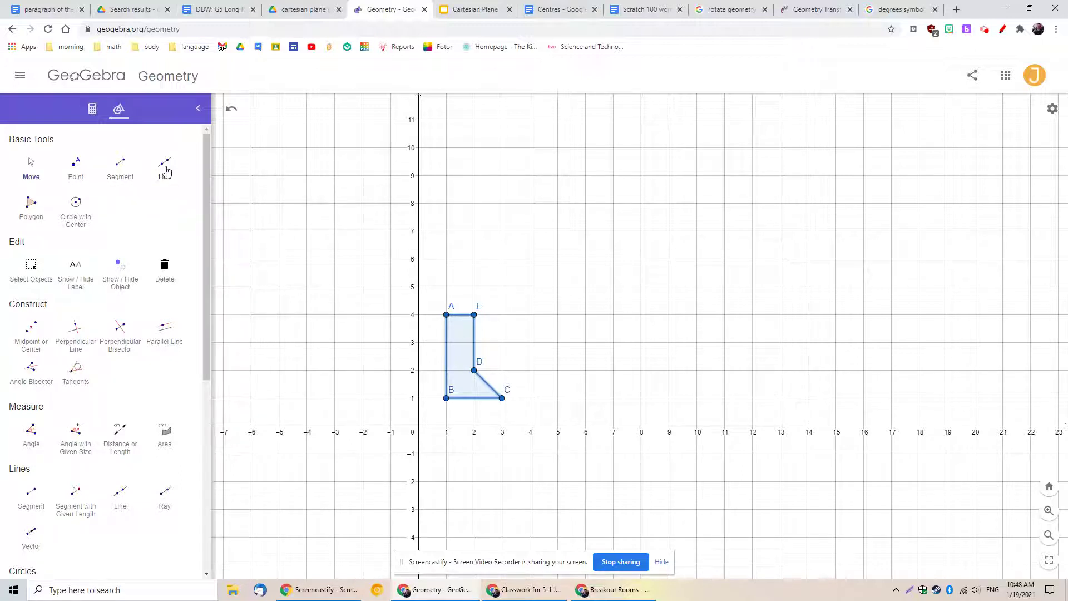
left_click(123, 167)
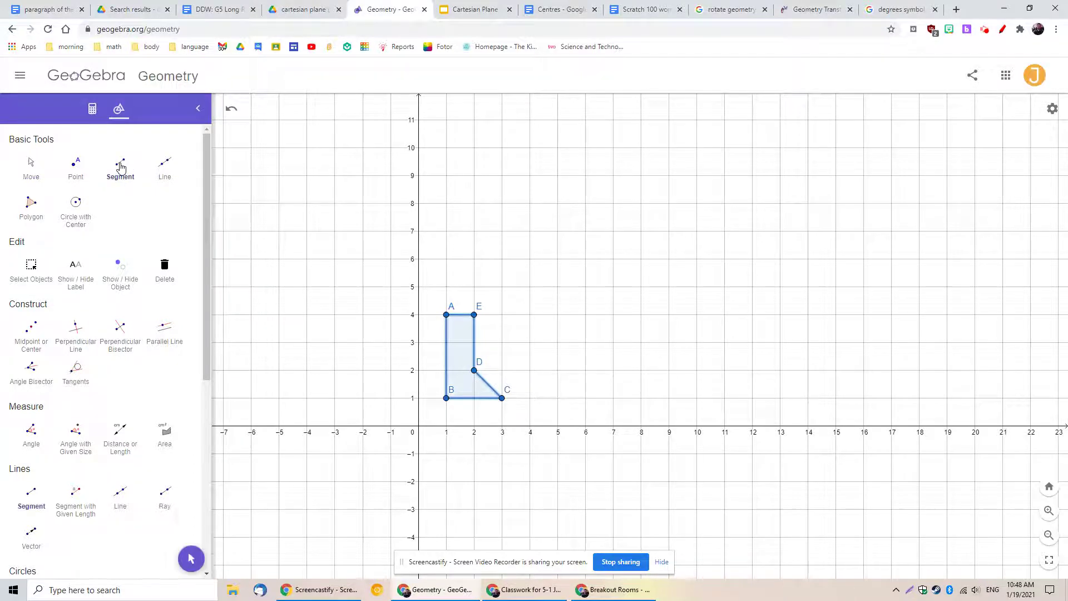
Draw segment FG from (6,5) straight down to (6,-2), right of polygon ABCDE
left_click(585, 287)
left_click(585, 482)
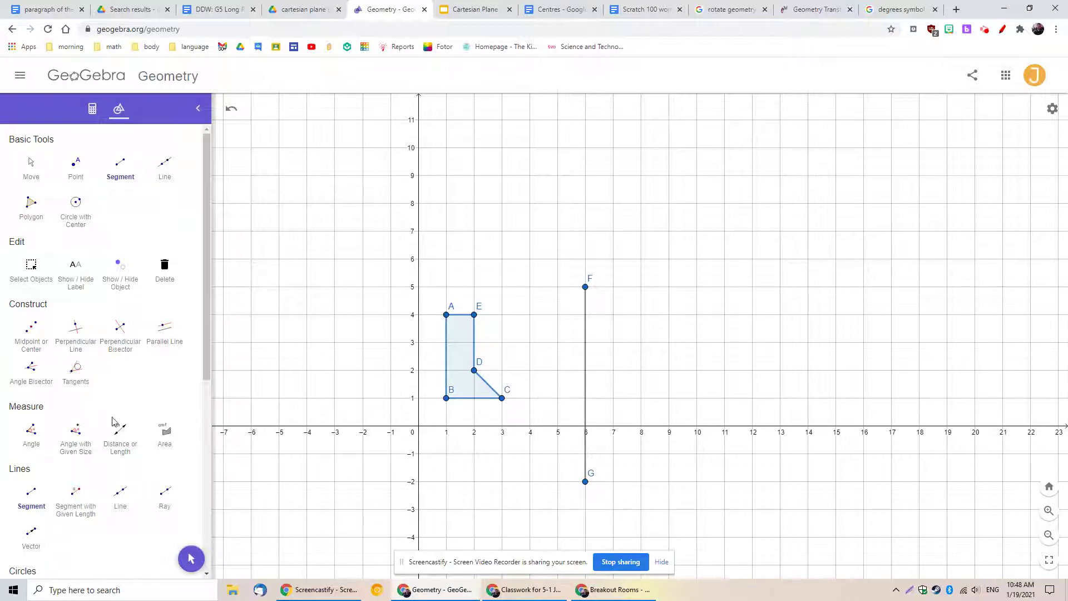
scroll(119, 395, "down", 6)
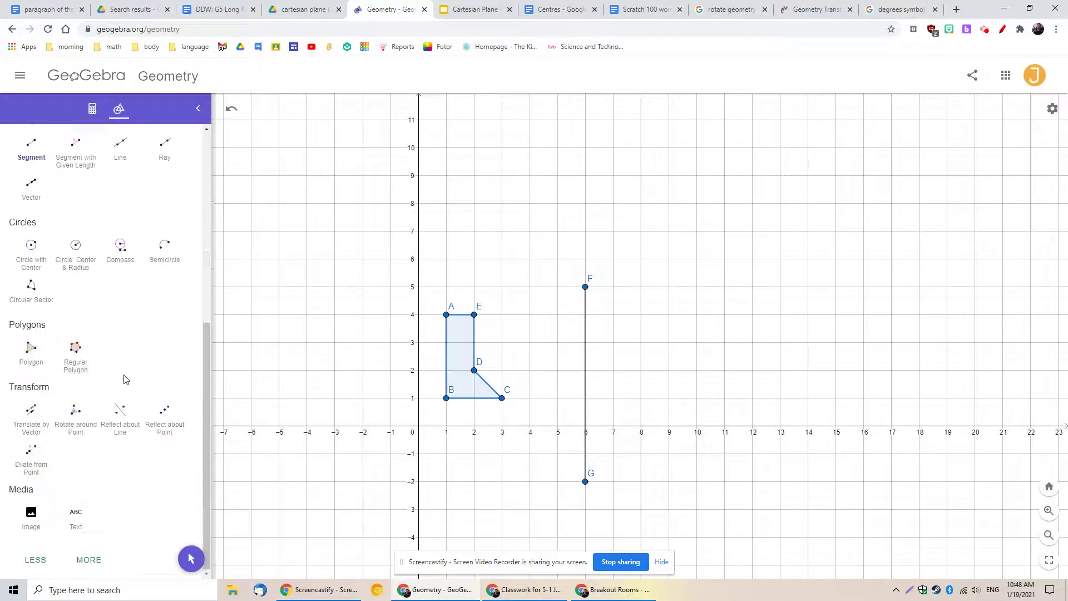
Reflect polygon ABCDE across segment FG, placing A' at (11,4) and C' at (9,1)
left_click(115, 420)
left_click(458, 359)
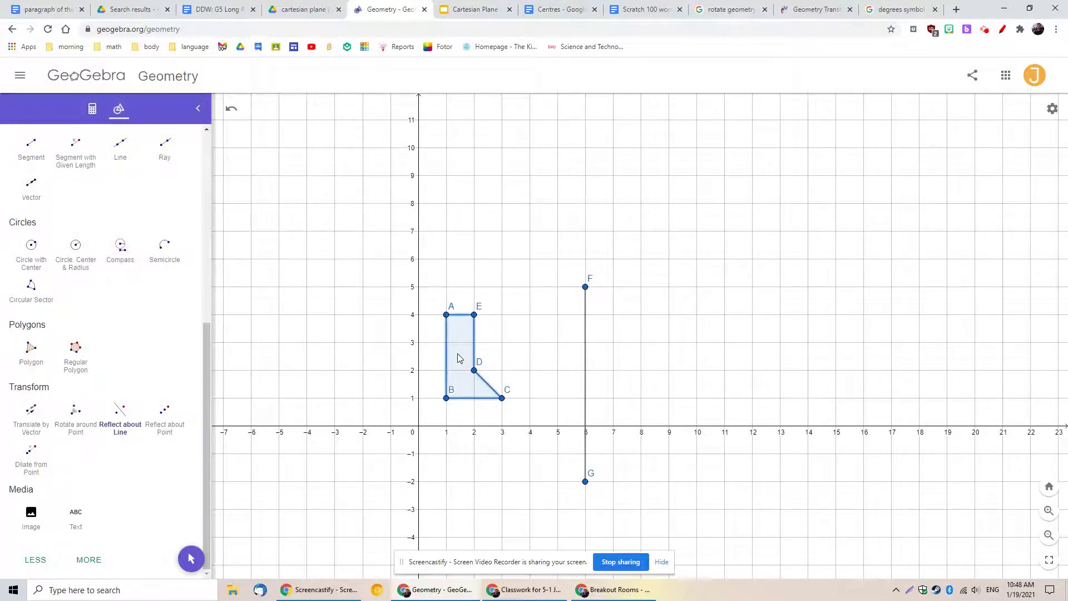
left_click(585, 388)
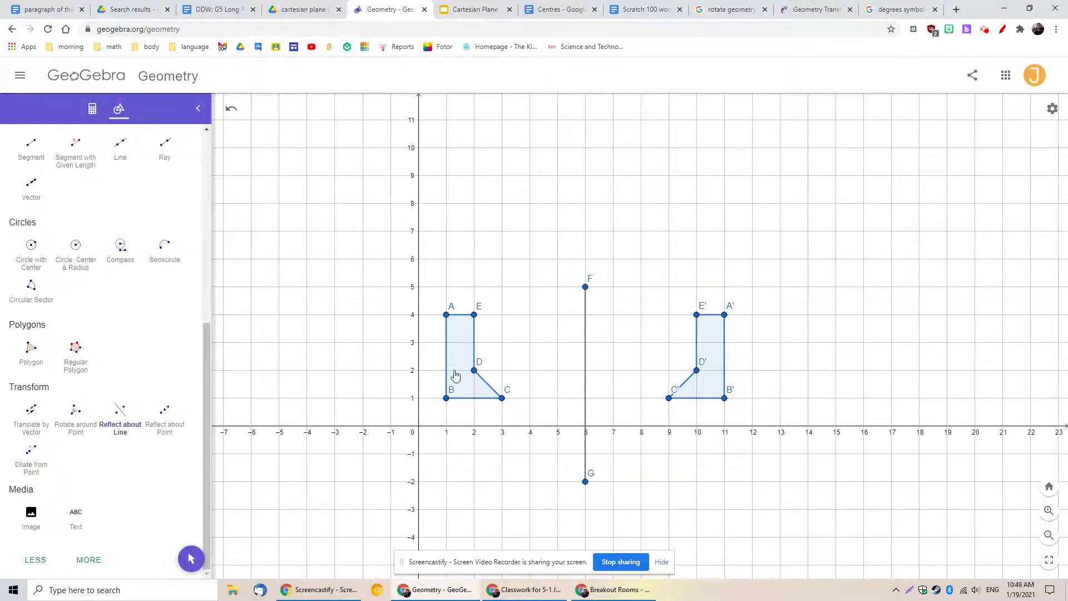
Undo twice to remove the reflected copy and the mirror line FG
left_click(230, 109)
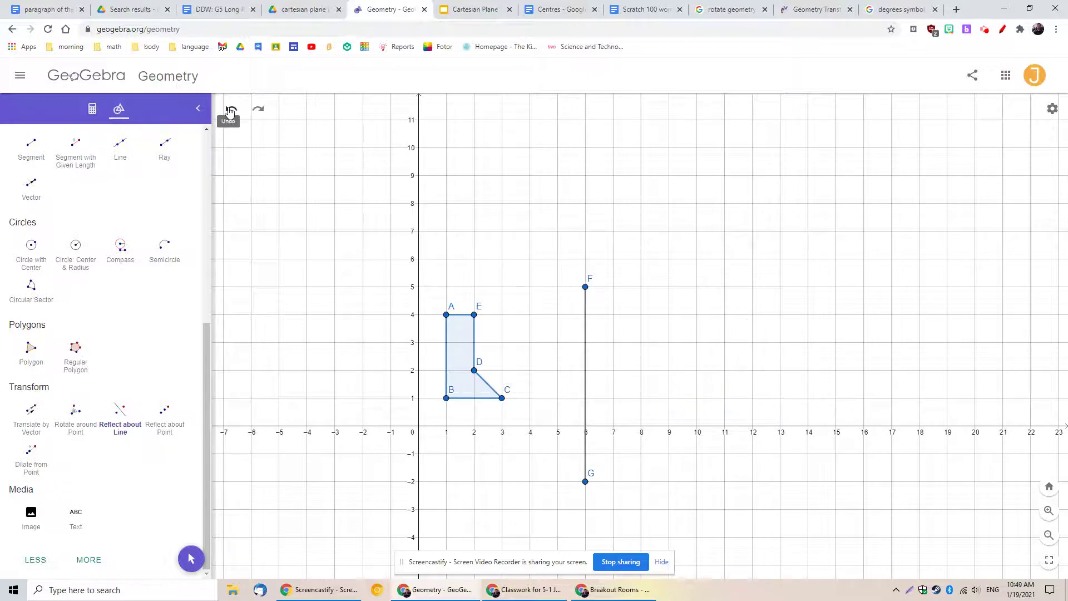
left_click(230, 111)
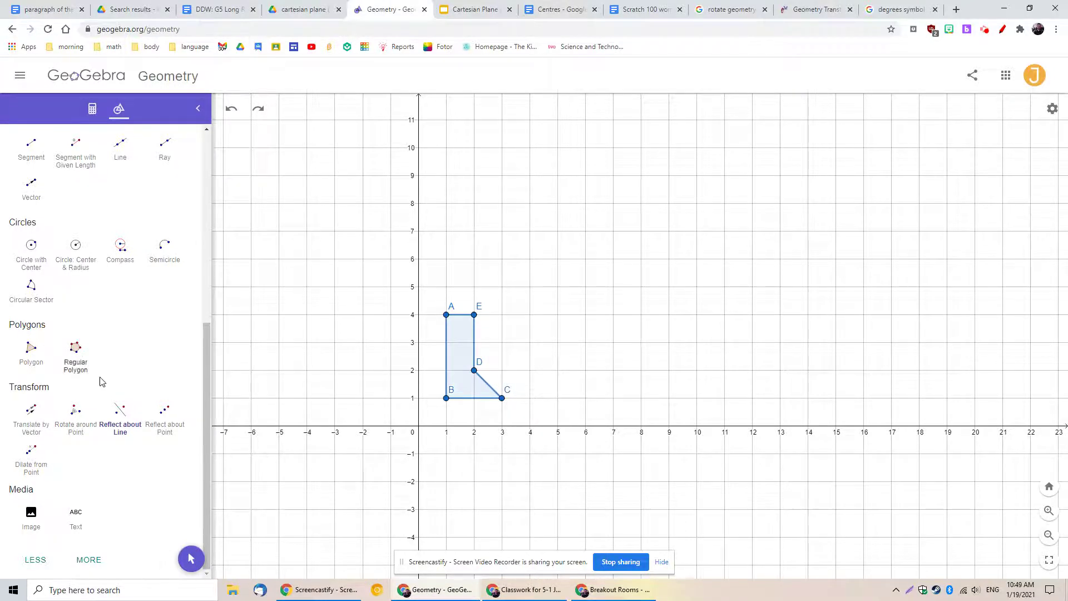
scroll(105, 406, "up", 2)
scroll(107, 409, "up", 6)
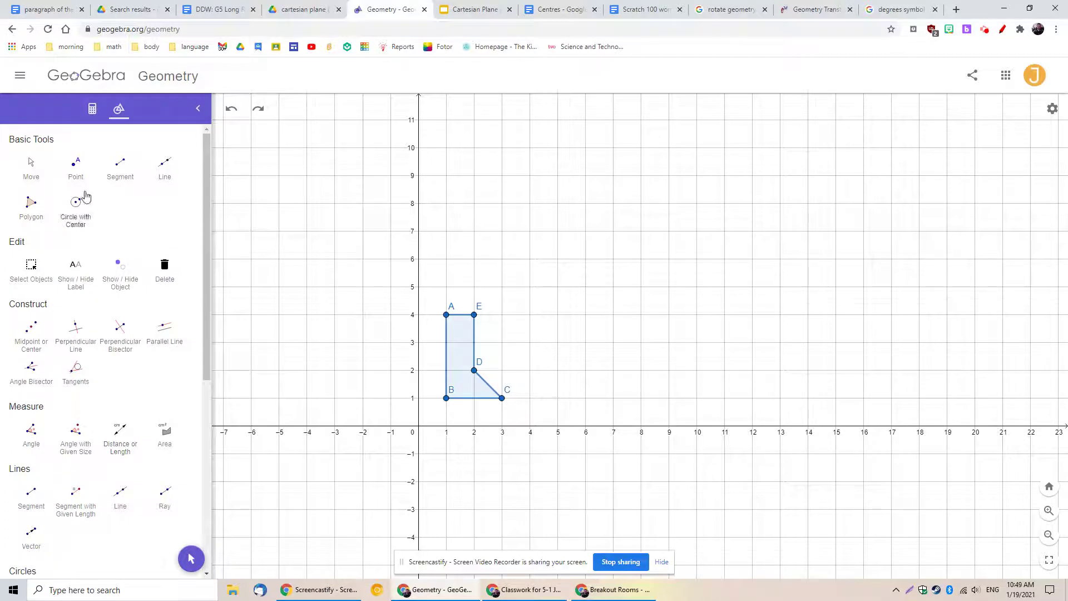
Place a new point F at (5,5) on the grid
left_click(74, 168)
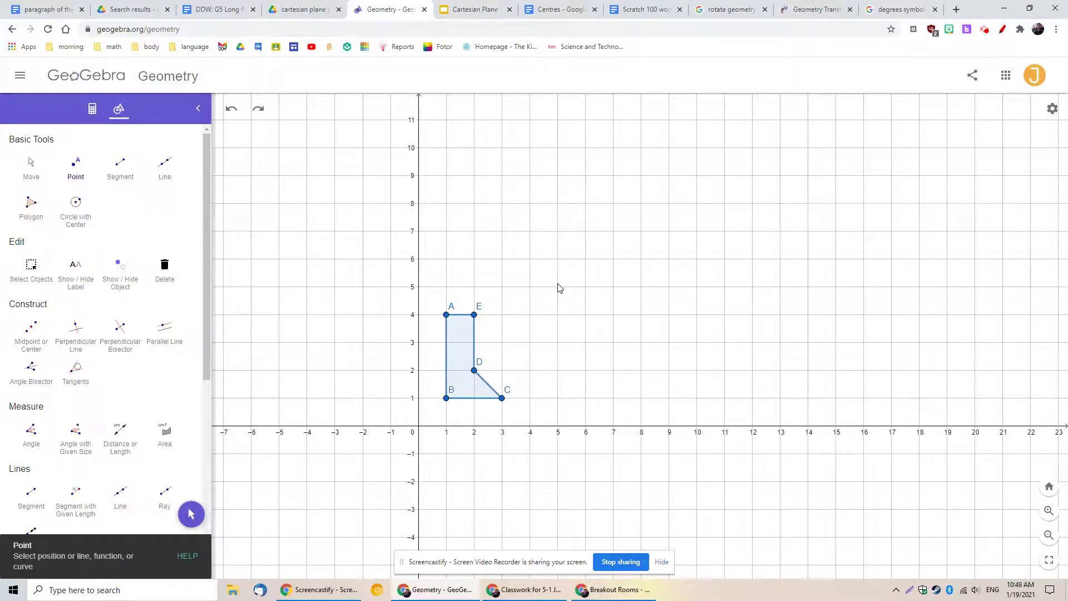
left_click(557, 288)
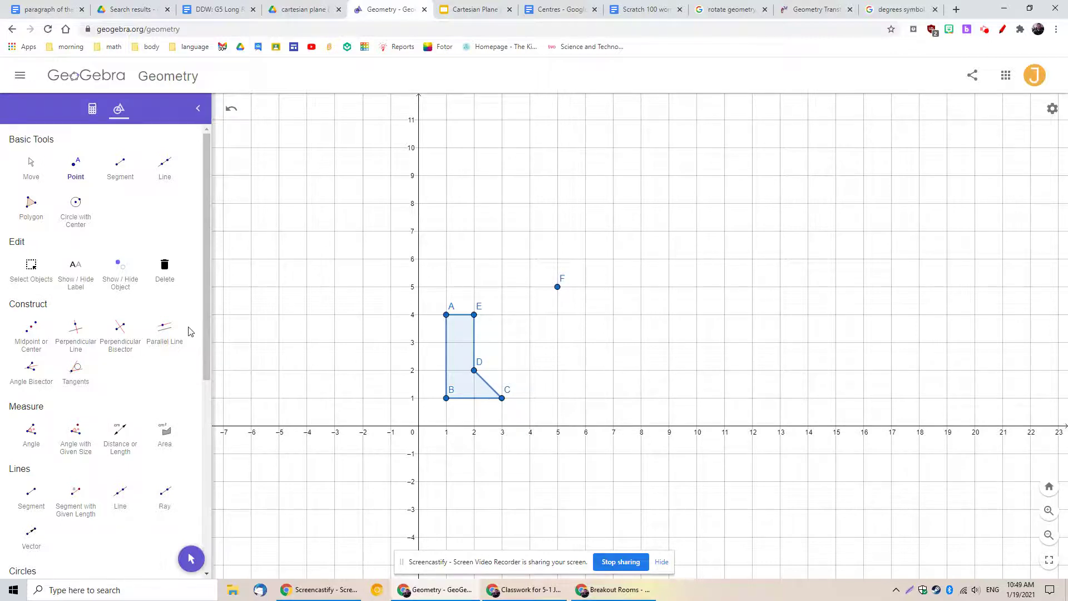
left_click_drag(210, 343, 184, 539)
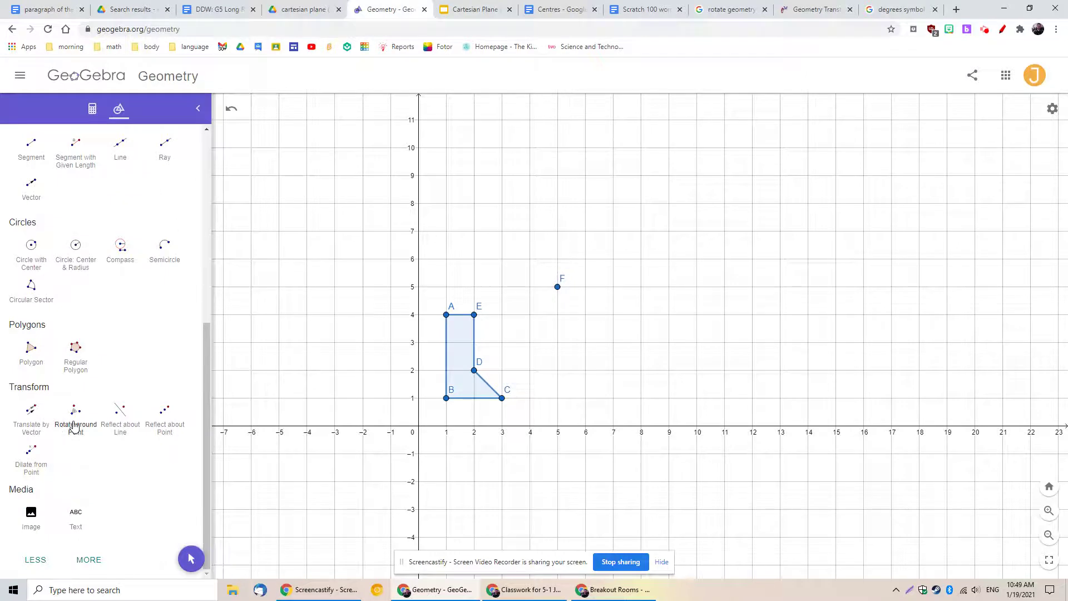
left_click(73, 424)
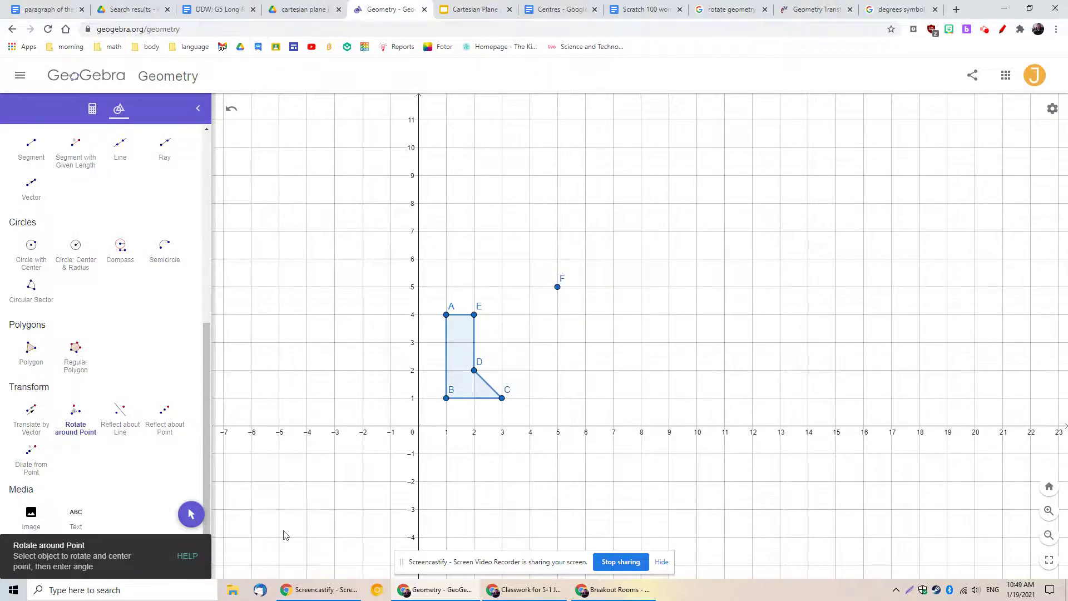
Rotate polygon ABCDE 90° counterclockwise about F, placing A' at (6,1) and C' at (9,3)
left_click(458, 365)
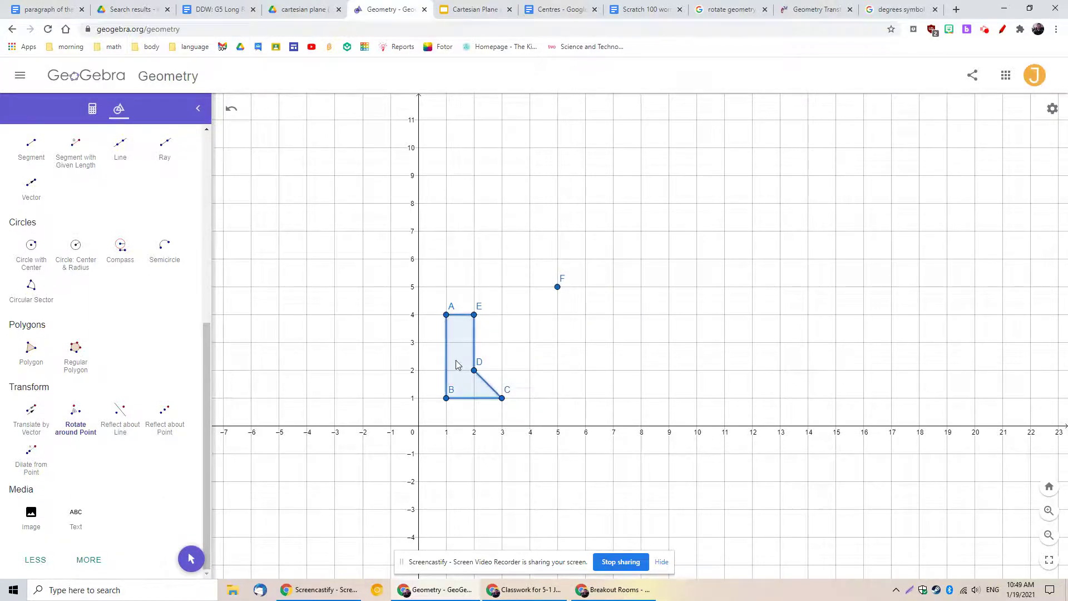
left_click(558, 288)
left_click_drag(437, 260, 404, 265)
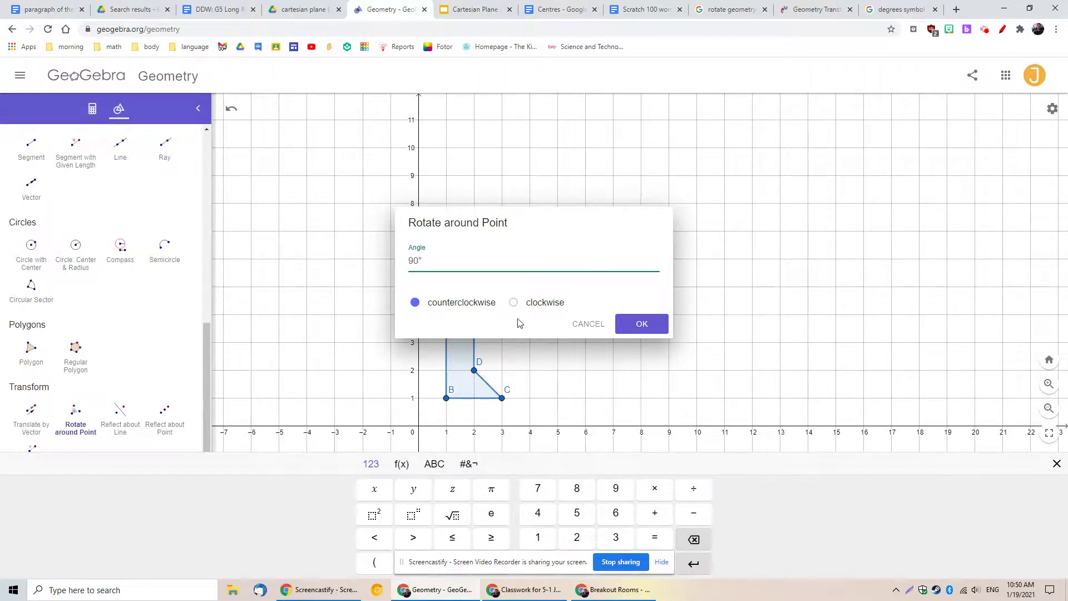
left_click(640, 324)
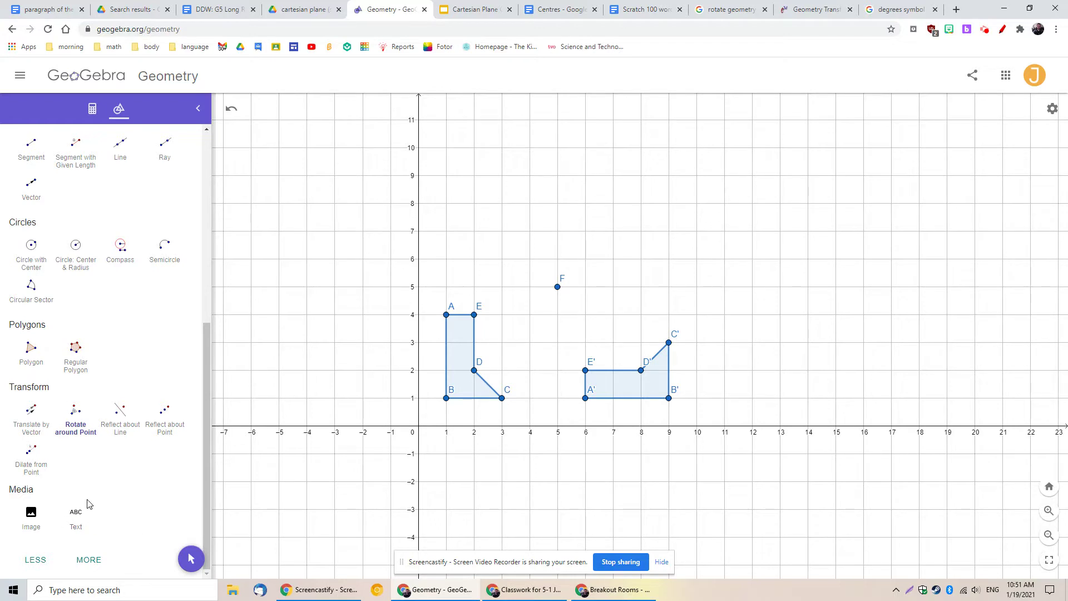
Select and delete the rotated polygon A'B'C'D'E'
scroll(87, 513, "up", 1)
scroll(87, 512, "up", 5)
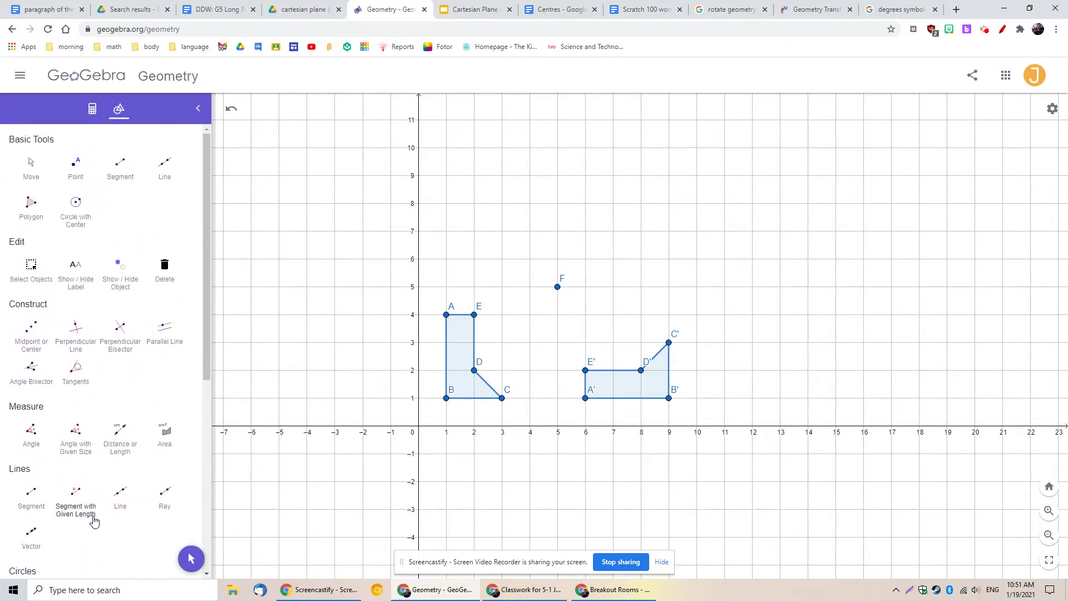
left_click(34, 272)
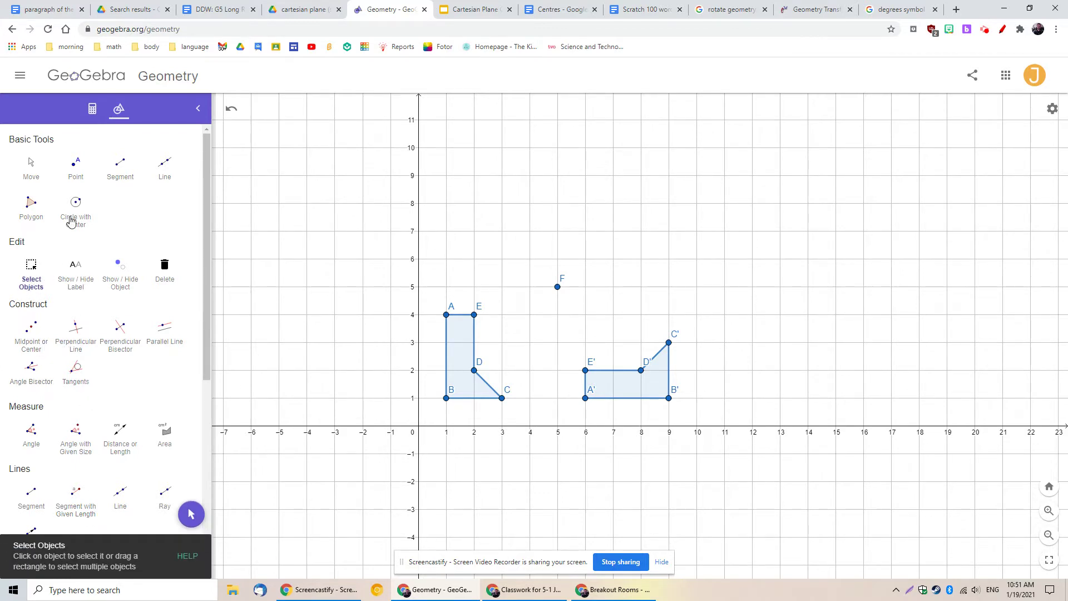
left_click(32, 167)
left_click(611, 393)
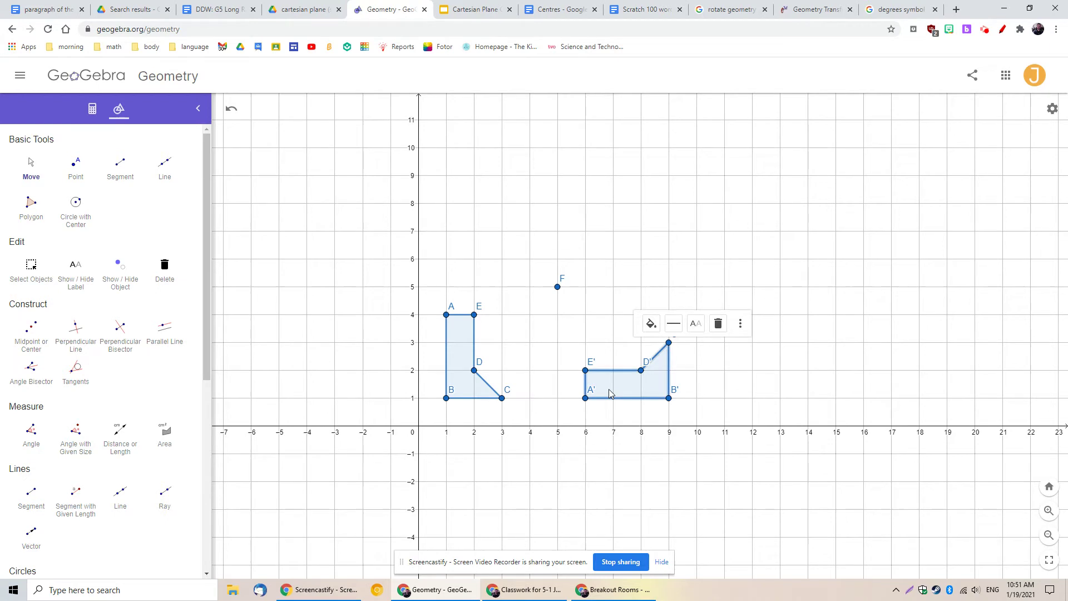
left_click(718, 324)
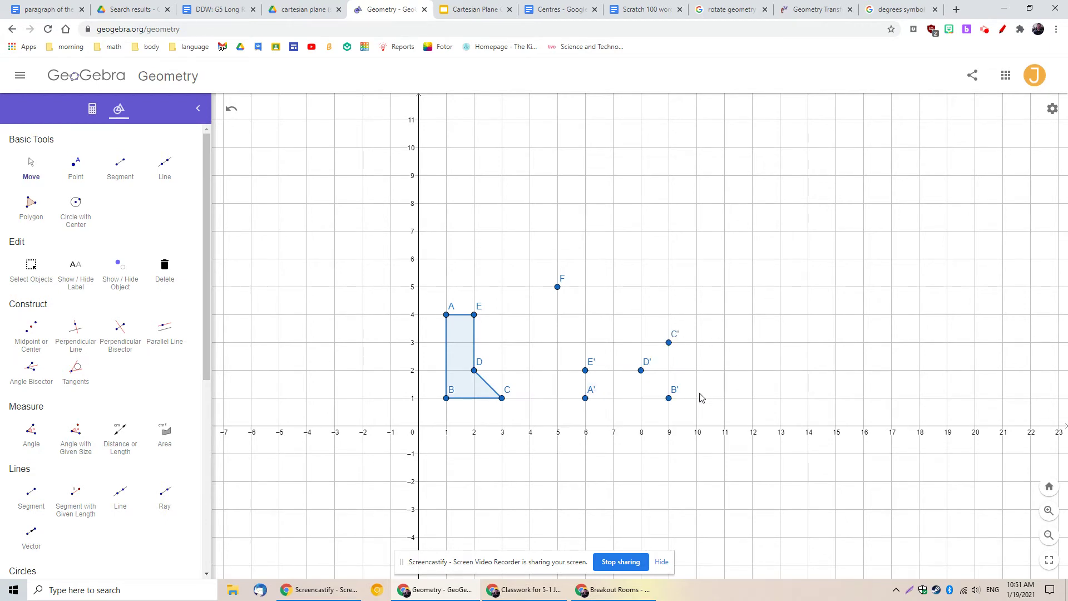
Box-select point F and vertices A'–E' and delete them
left_click(31, 267)
left_click_drag(740, 251, 538, 416)
left_click(729, 232)
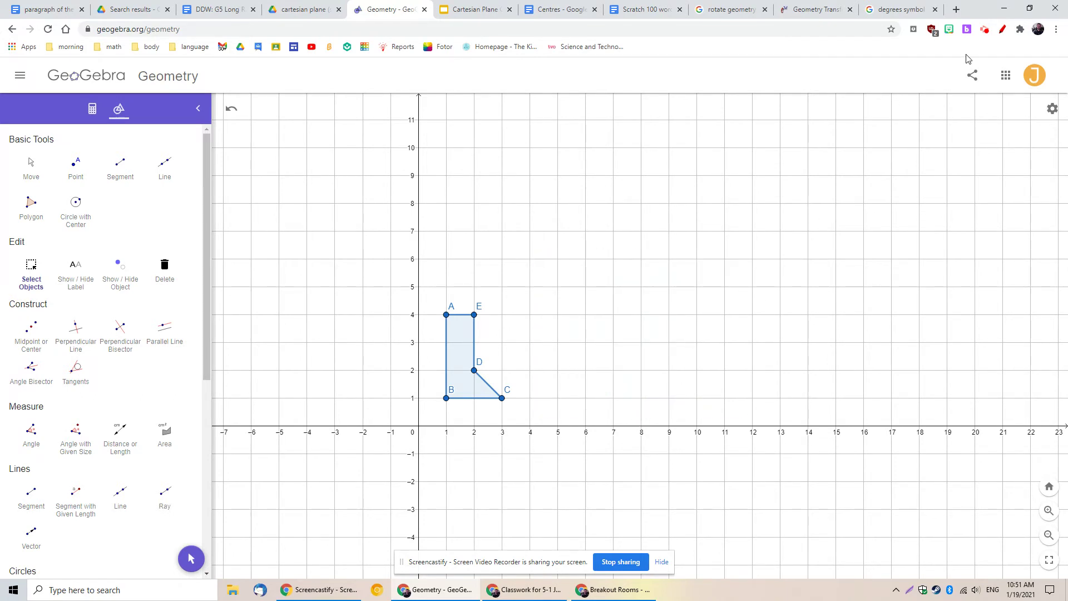
left_click(986, 35)
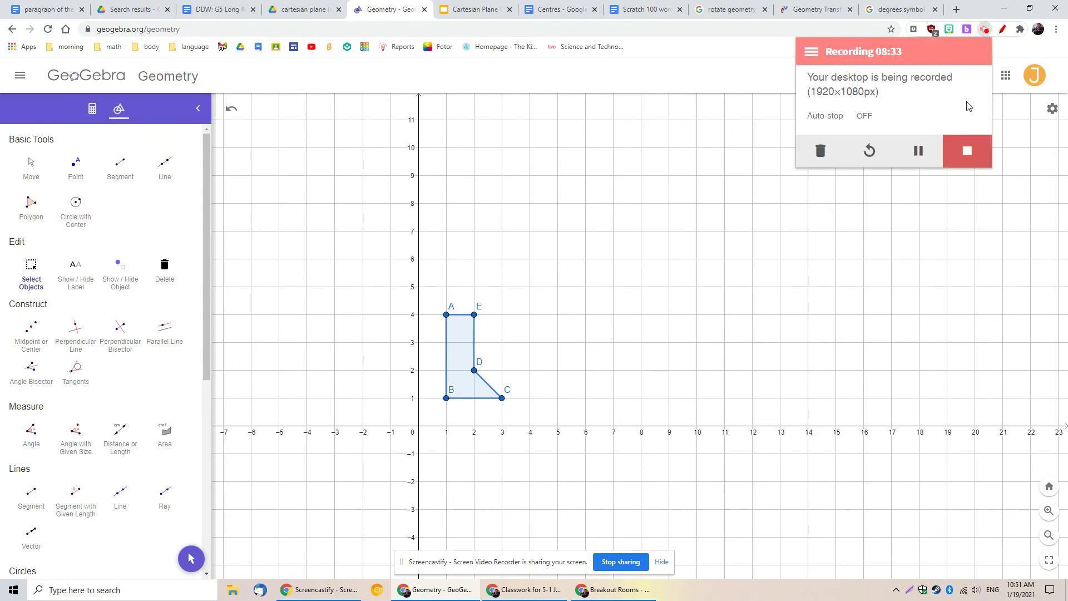